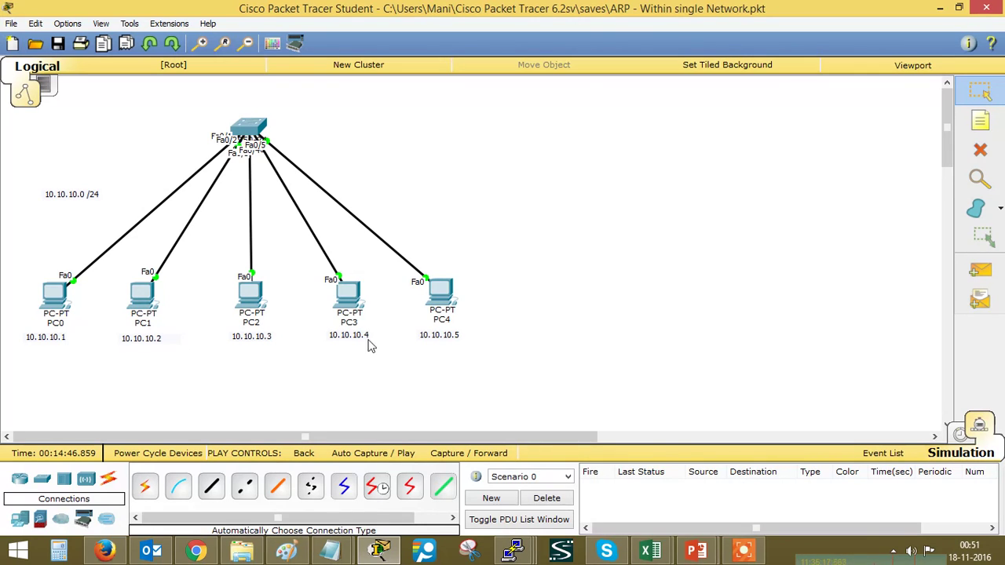
Open the command prompt on PC1 and display its ARP table with "arp -a"
left_click(145, 296)
left_click(396, 116)
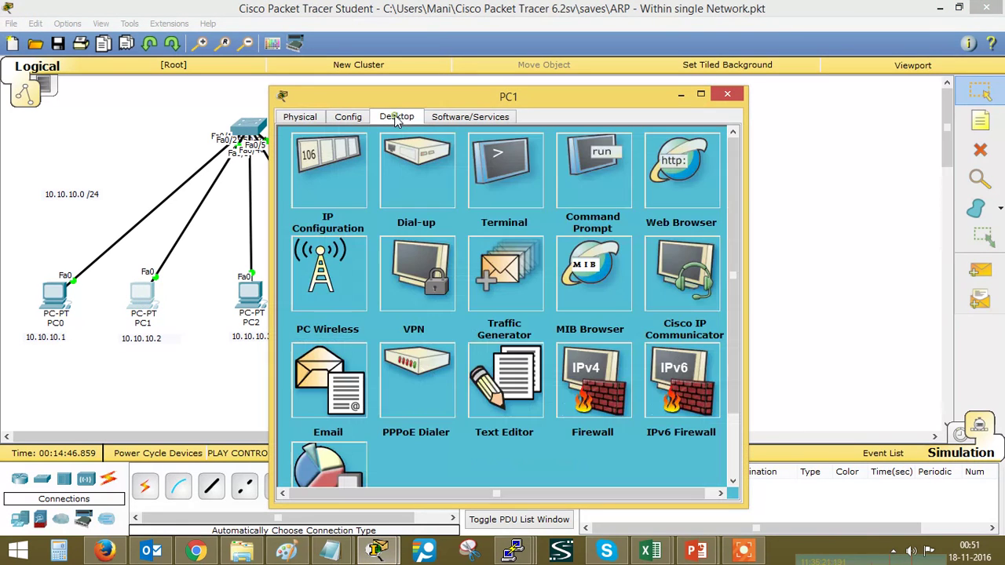
left_click(585, 200)
type("arp -a")
key("Return")
left_click_drag(507, 96, 734, 87)
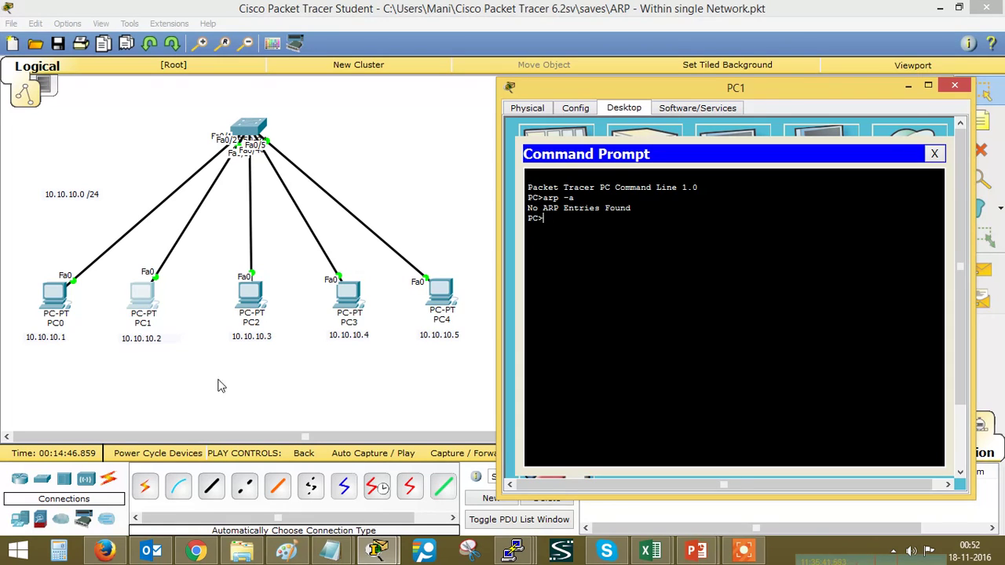
left_click(906, 85)
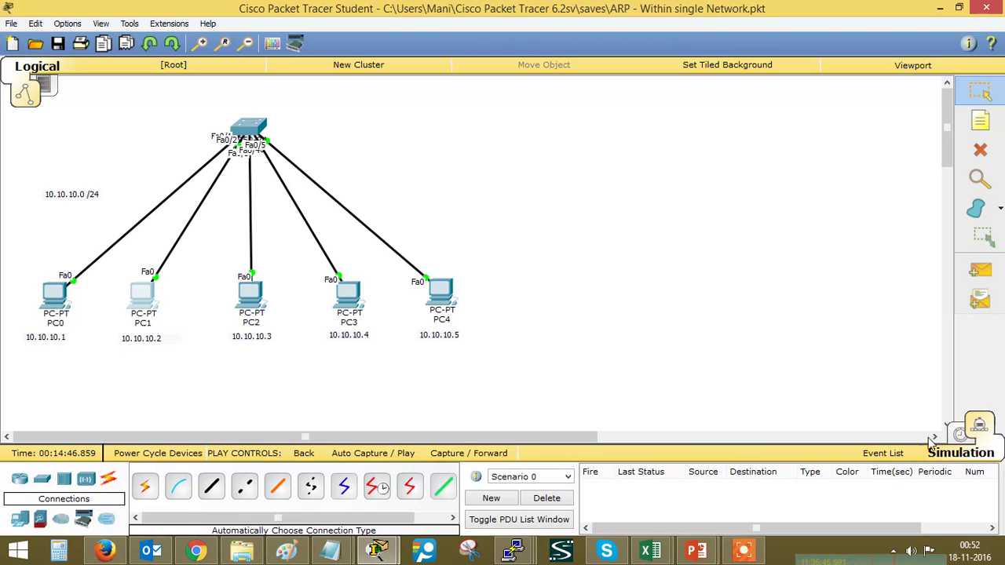
Ping PC4 at 10.10.10.5 from PC1's command prompt
left_click(142, 294)
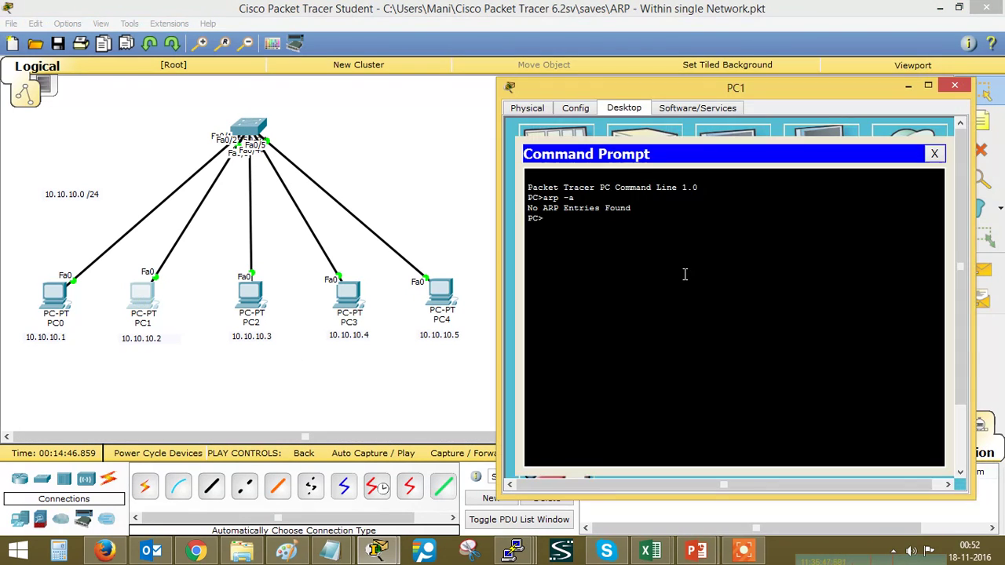
left_click(666, 242)
type("ping 10.10.10.5")
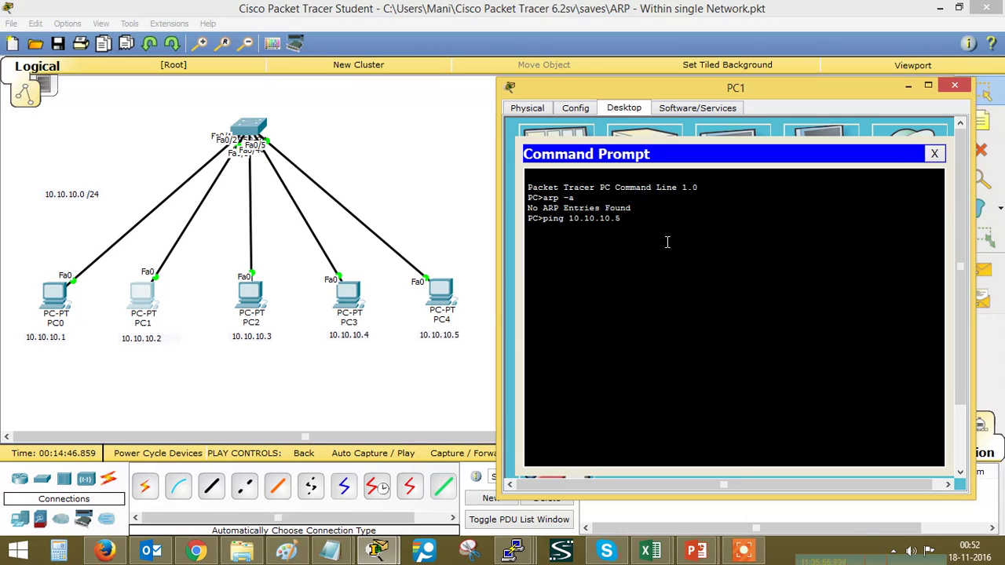
key("Return")
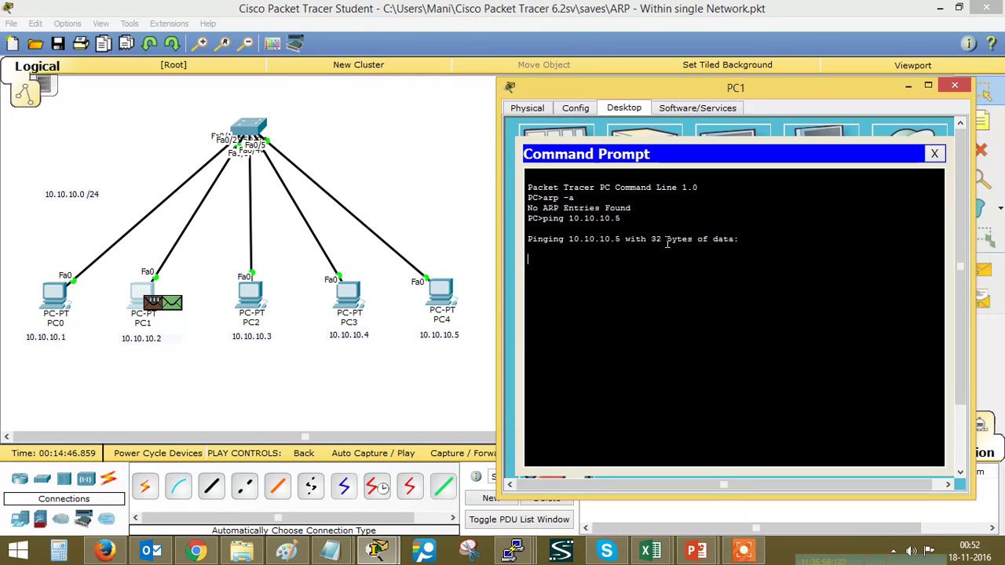
Inspect the OSI layer details of the outgoing ARP request packet at PC1
left_click(307, 403)
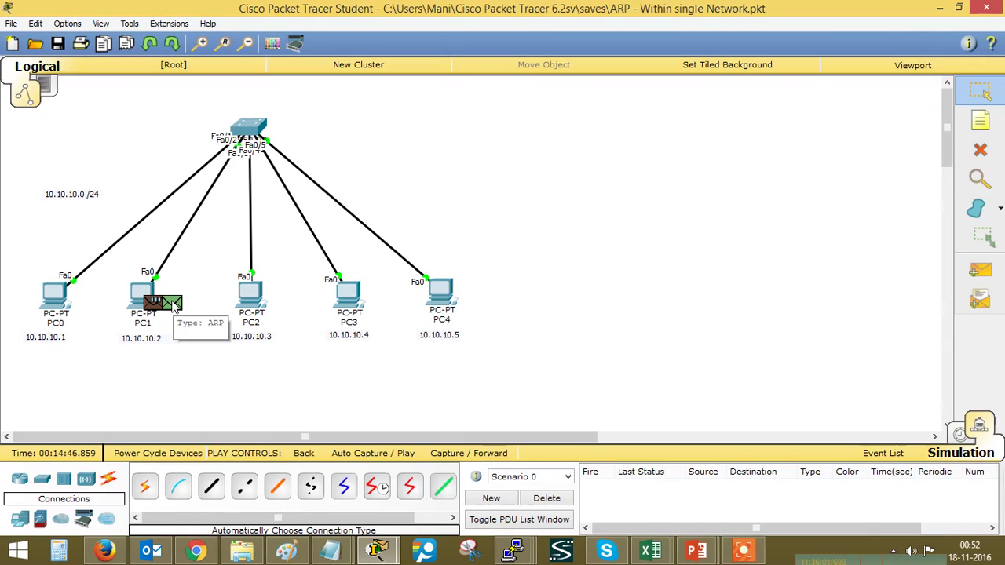
left_click(173, 304)
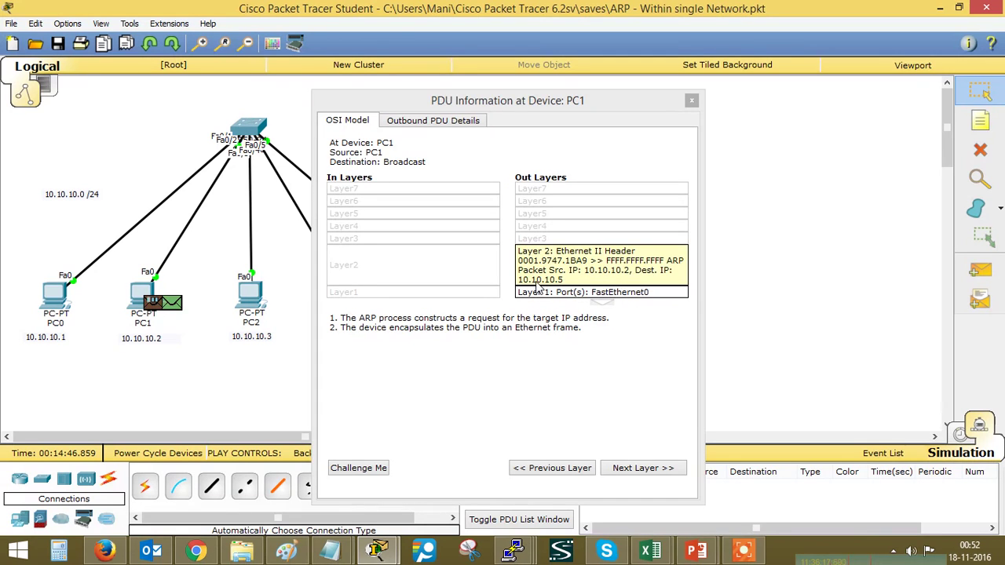
left_click_drag(578, 98, 797, 82)
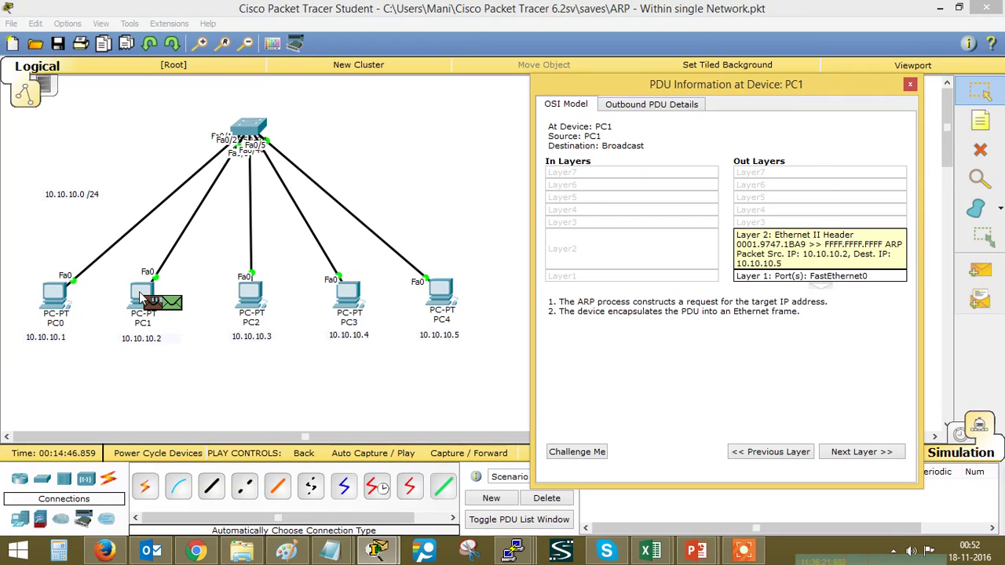
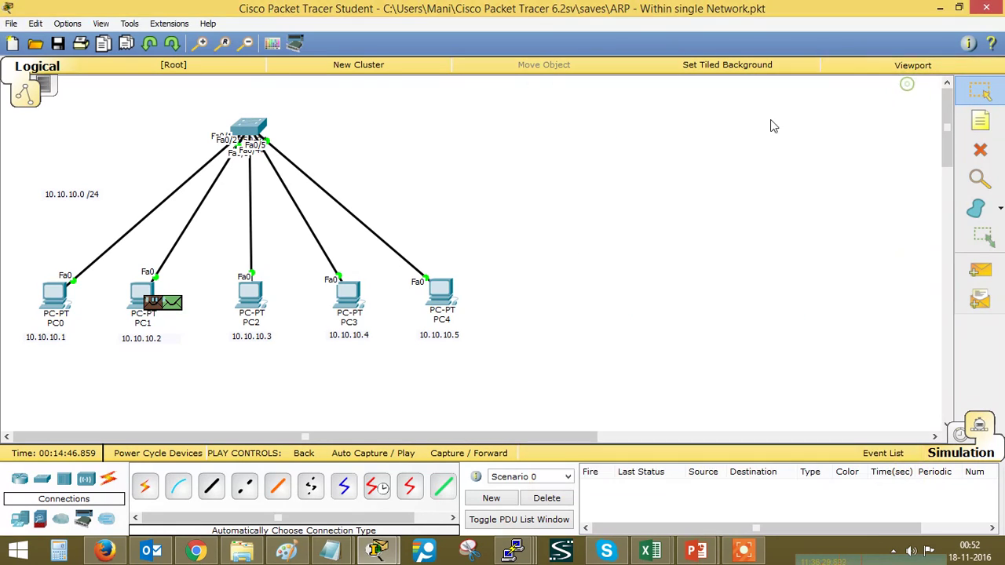
Advance the simulation two events to broadcast the ARP request to the other PCs, and inspect the ARP packet at PC4
left_click(479, 461)
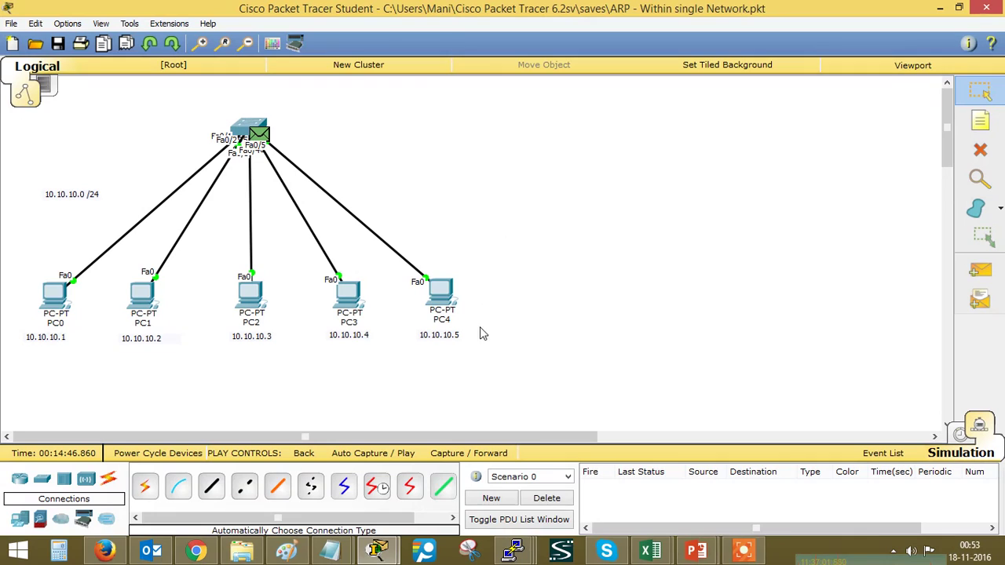
left_click(475, 454)
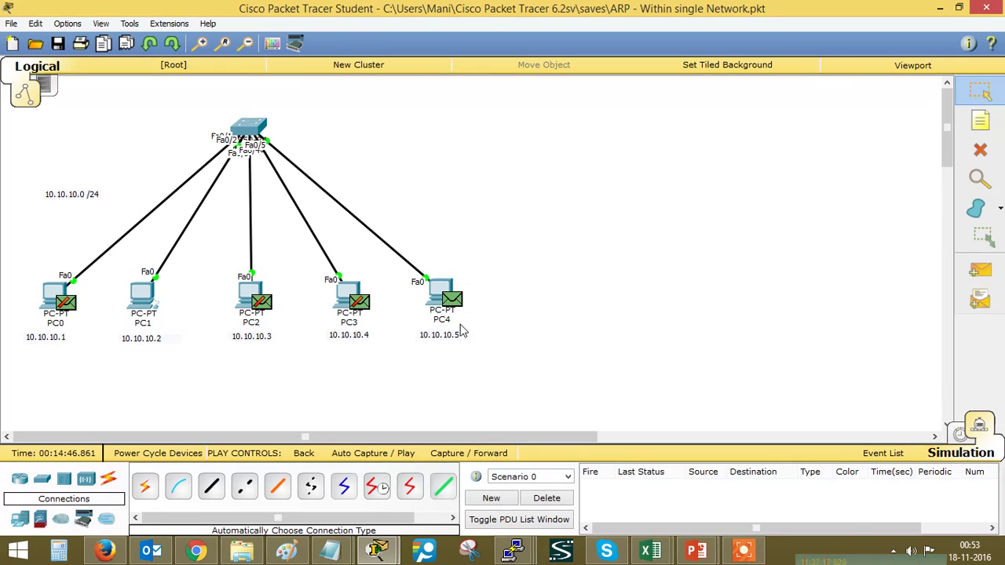
mouse_move(462, 304)
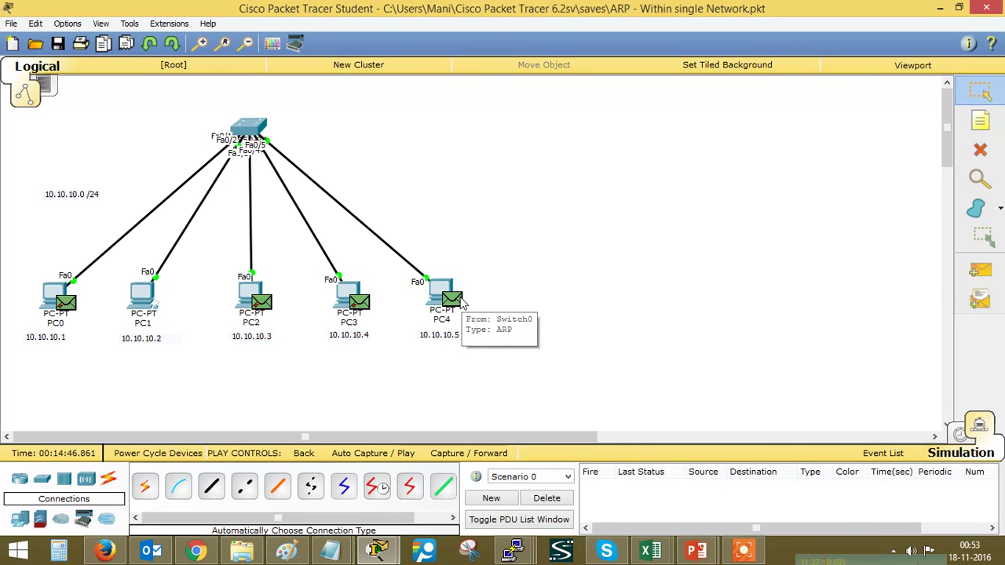
left_click(461, 303)
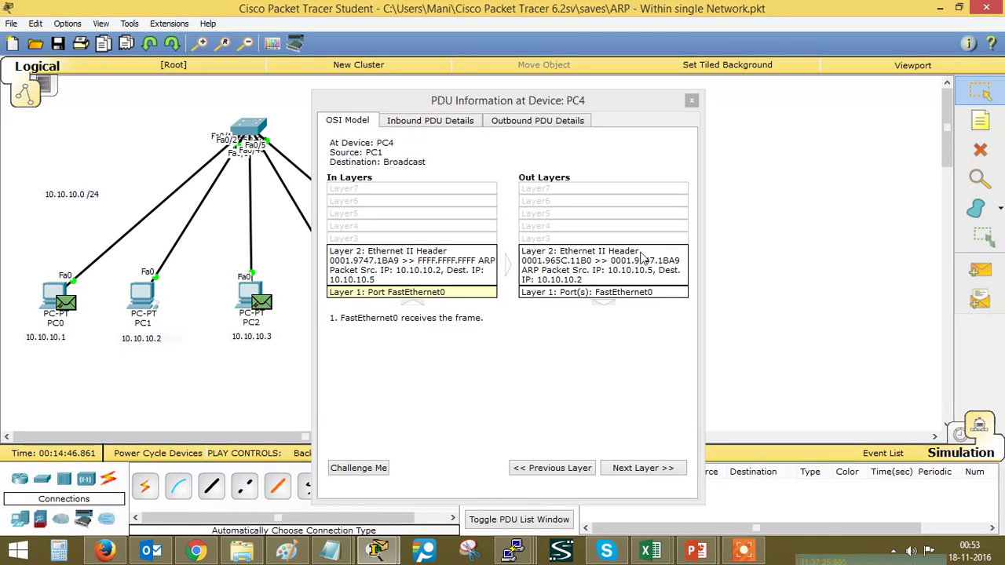
left_click(690, 100)
Advance the simulation two events to bring the ARP reply back to PC1, and inspect the buffered ping packet there
left_click(471, 454)
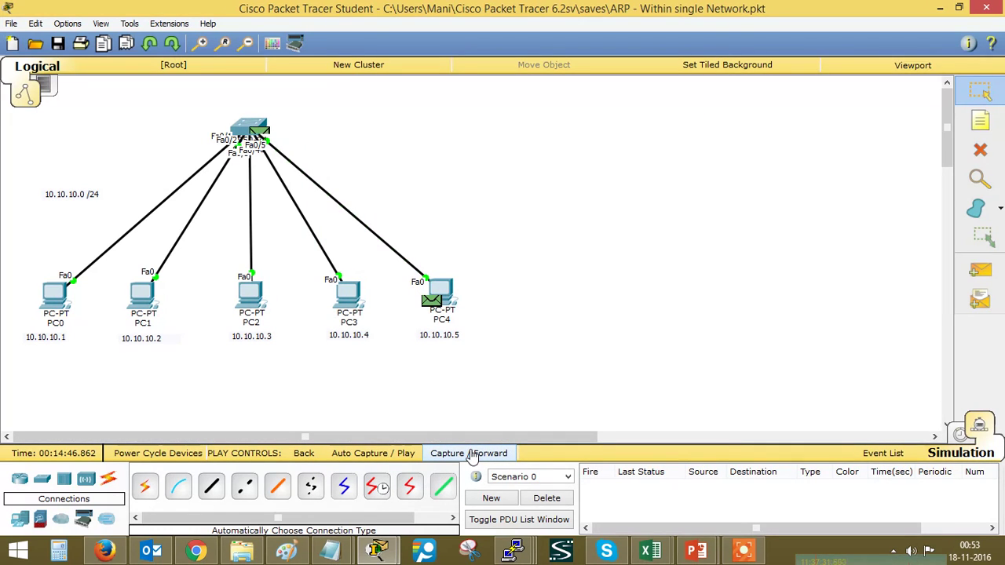
left_click(471, 455)
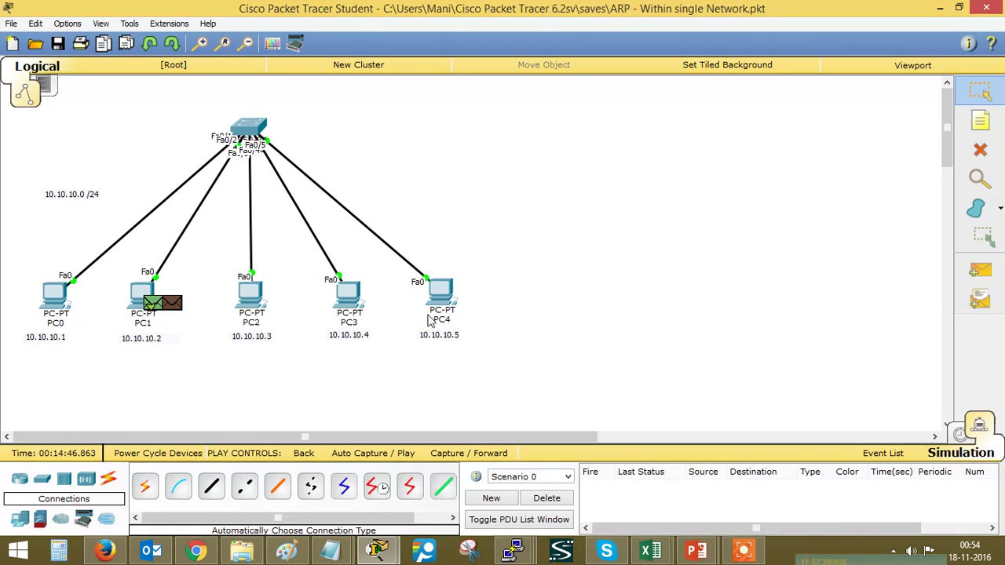
left_click(163, 303)
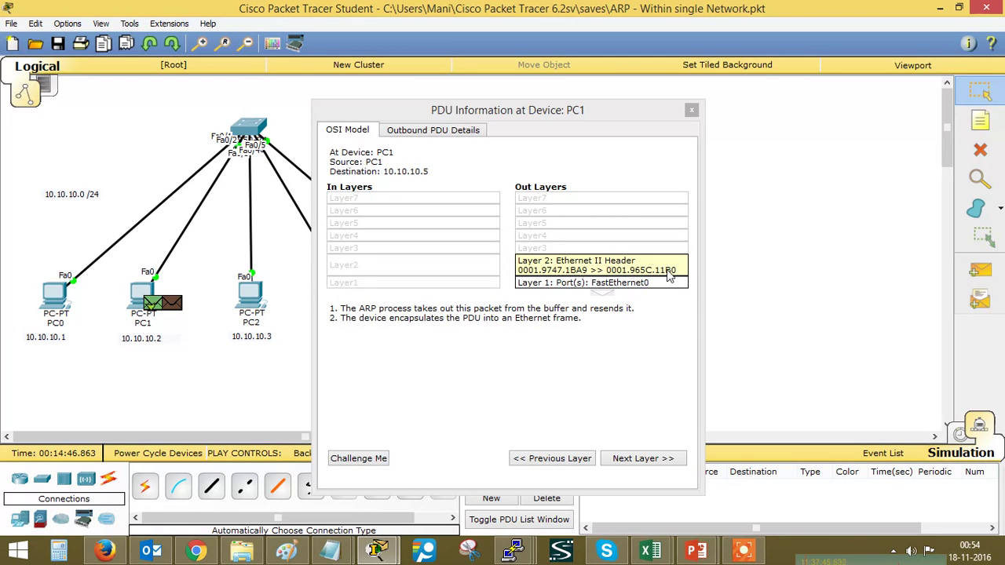
left_click(690, 111)
Advance the simulation two events to deliver the ICMP echo request to PC4, and inspect the packet's layer details there
left_click(453, 460)
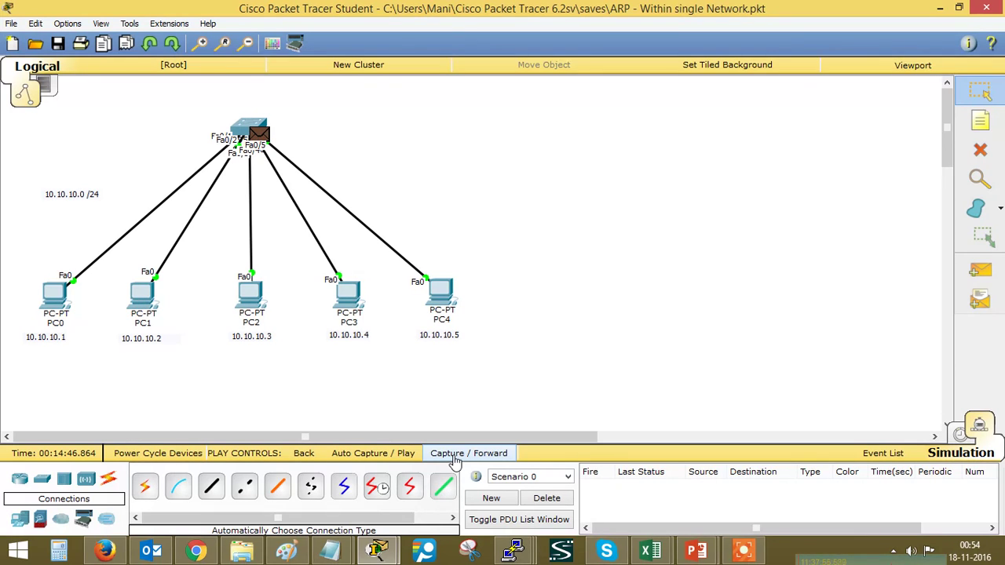
left_click(456, 460)
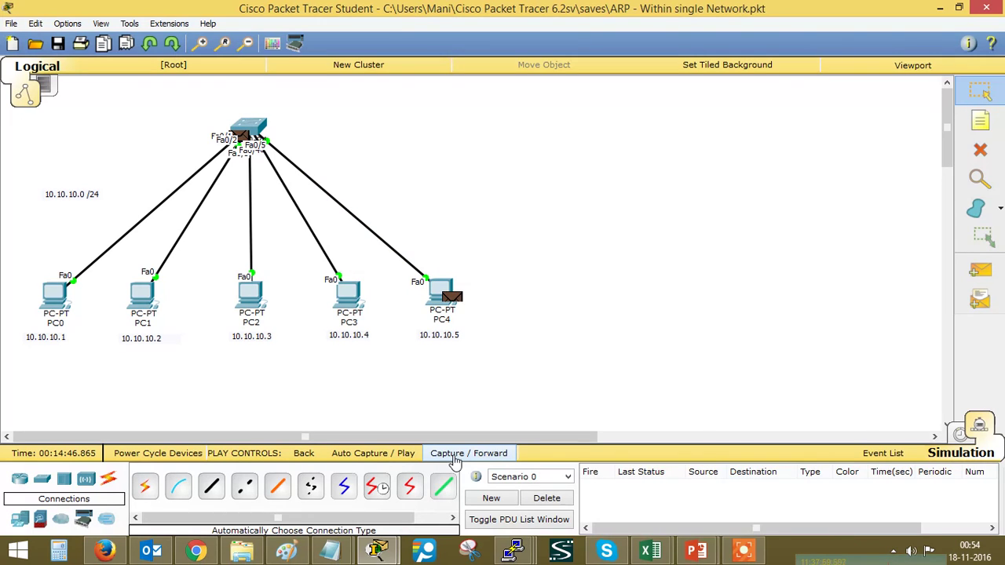
left_click(451, 298)
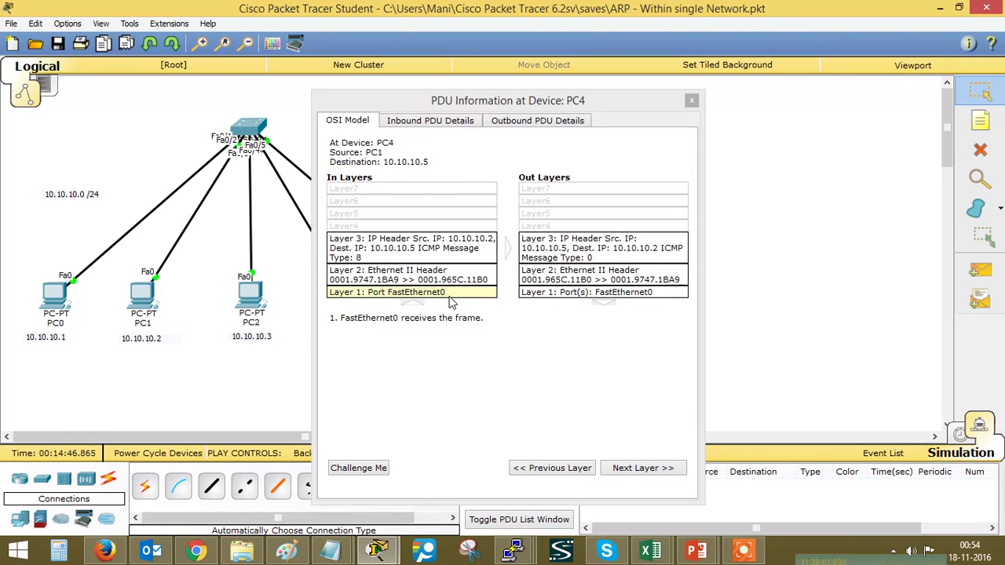
left_click(692, 102)
Advance the simulation two events to return the echo reply to PC1, and check the ping output in its command prompt
left_click(500, 455)
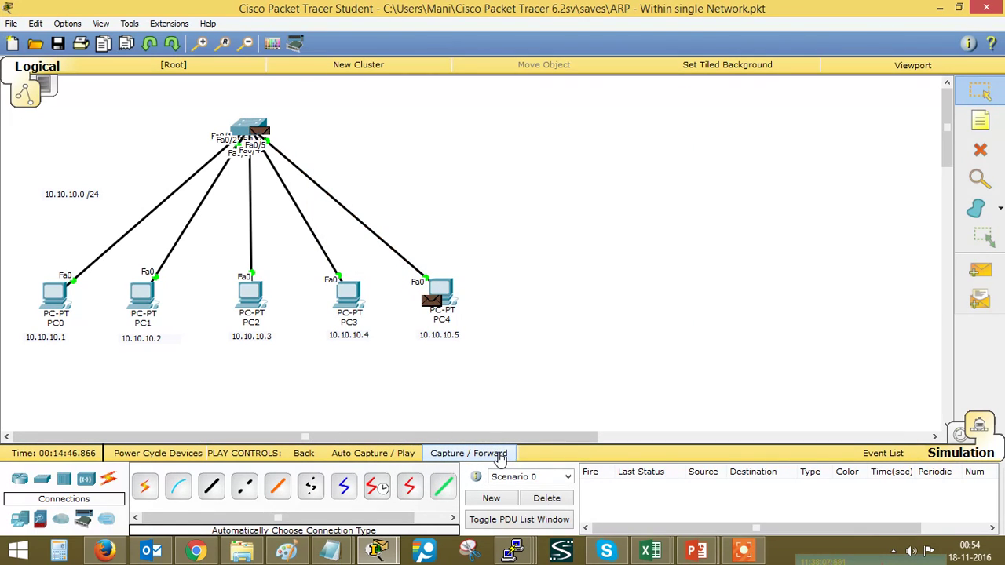
left_click(500, 456)
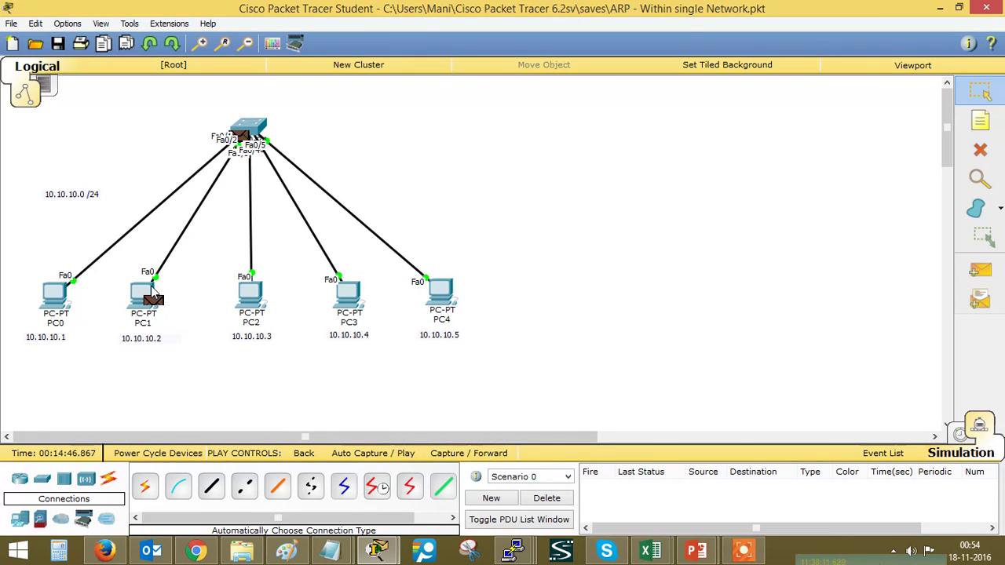
key("alt+Tab")
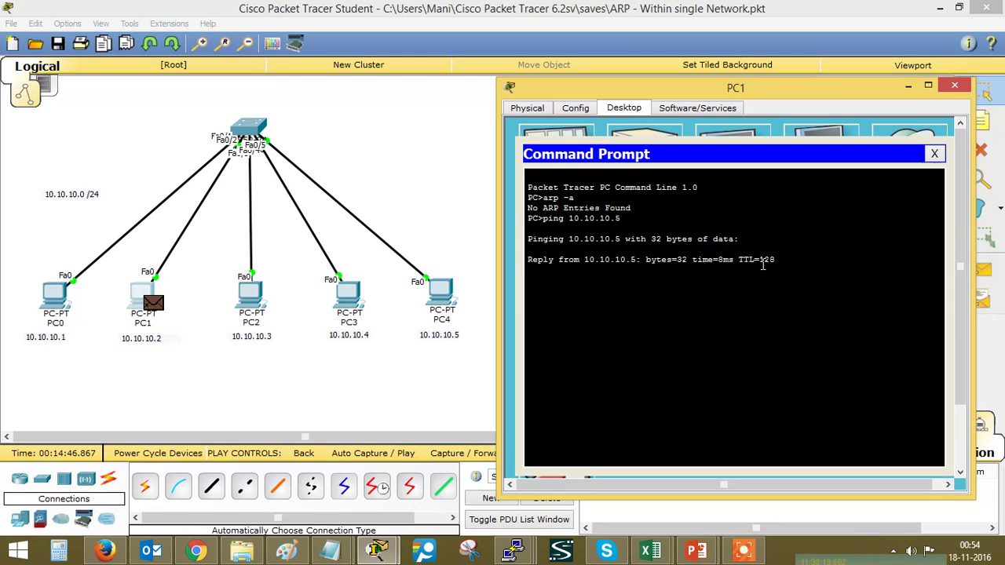
Step the simulation forward event by event through the remaining echo requests and replies between PC1 and PC4
left_click(435, 214)
left_click(488, 458)
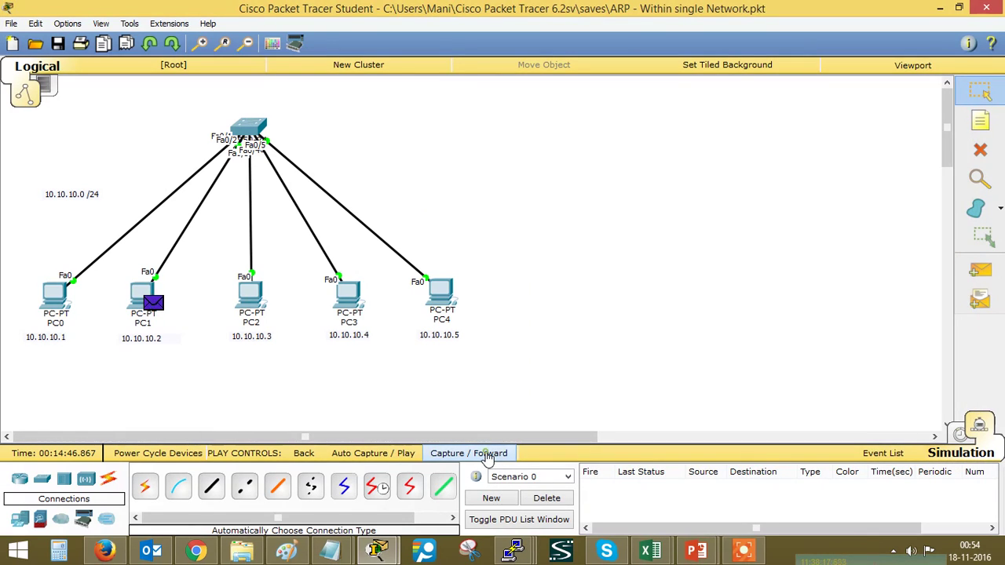
left_click(489, 458)
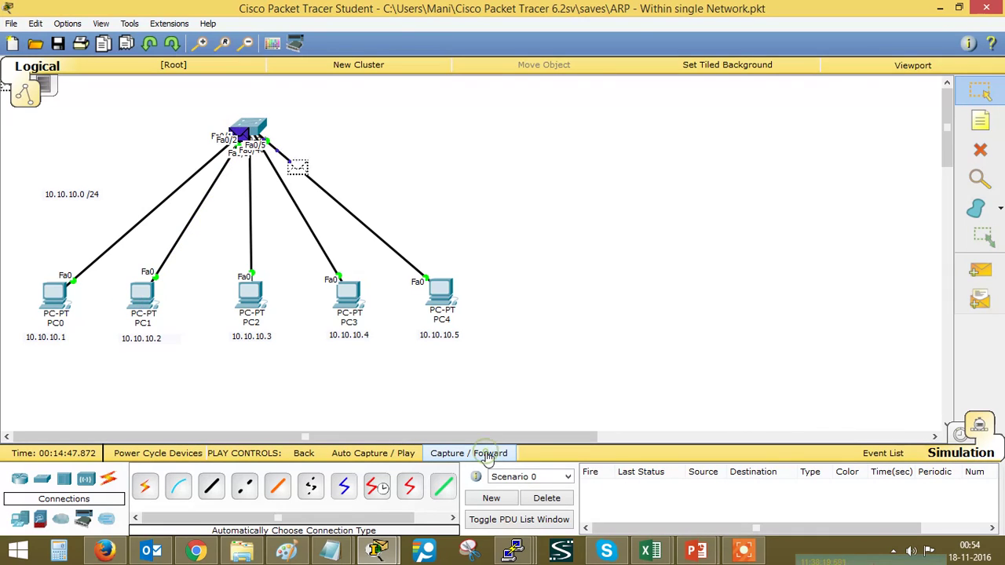
left_click(489, 459)
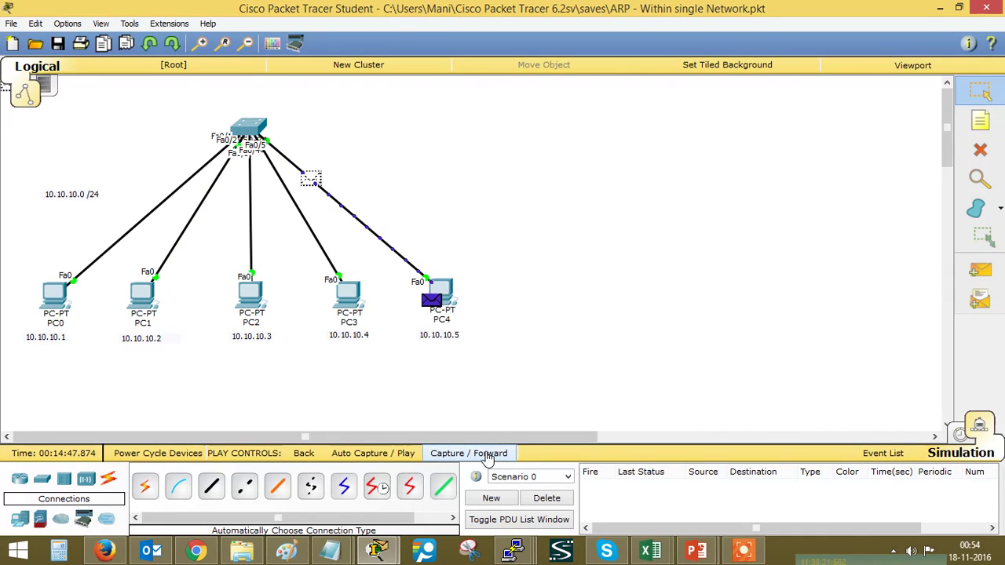
left_click(488, 458)
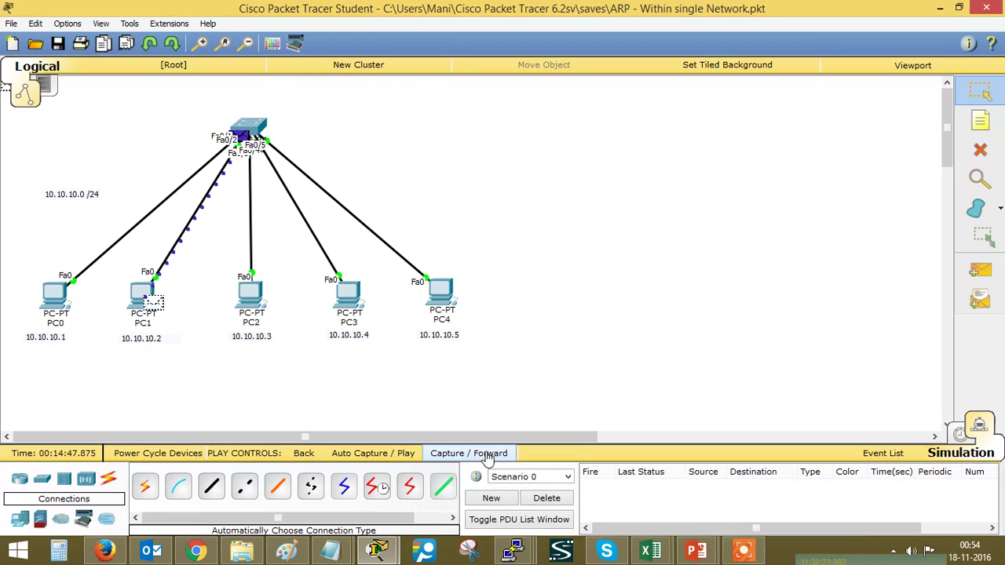
left_click(488, 454)
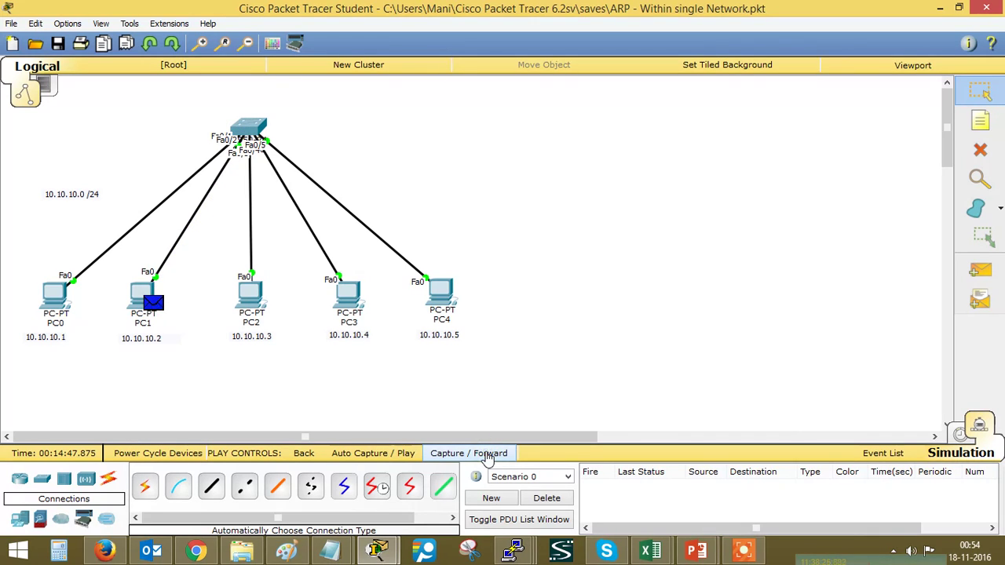
left_click(488, 459)
left_click(488, 455)
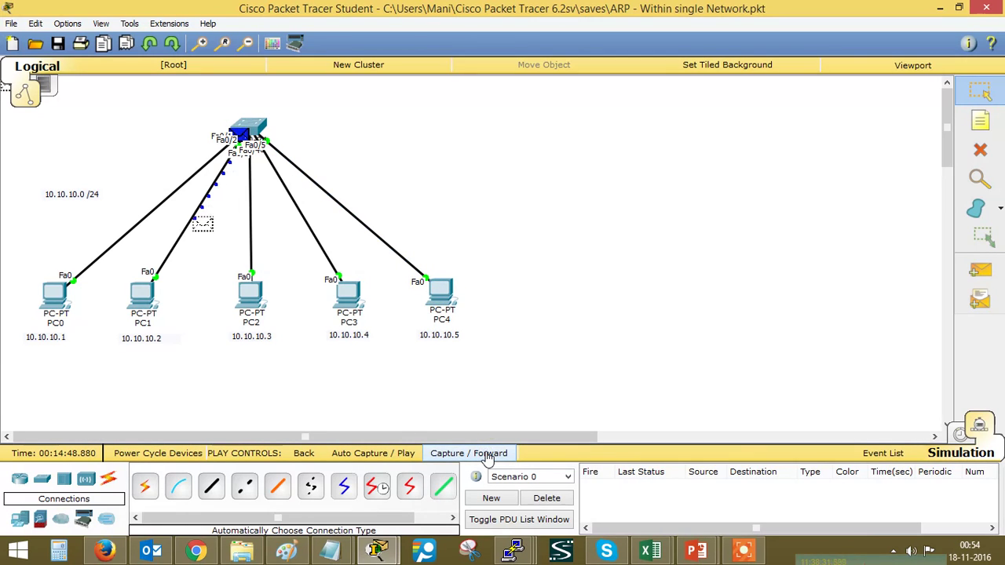
left_click(488, 455)
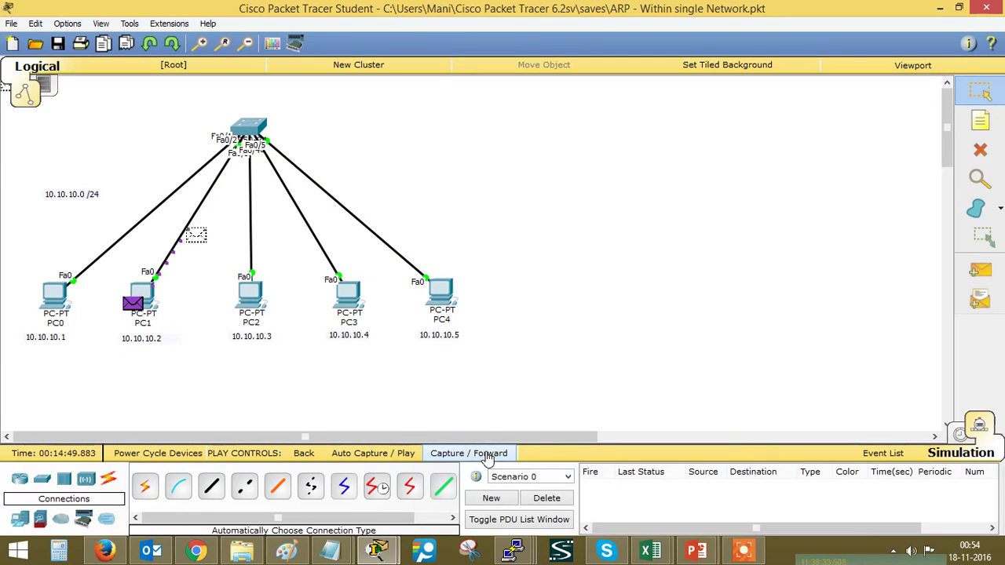
left_click(489, 455)
left_click(489, 455)
left_click(488, 455)
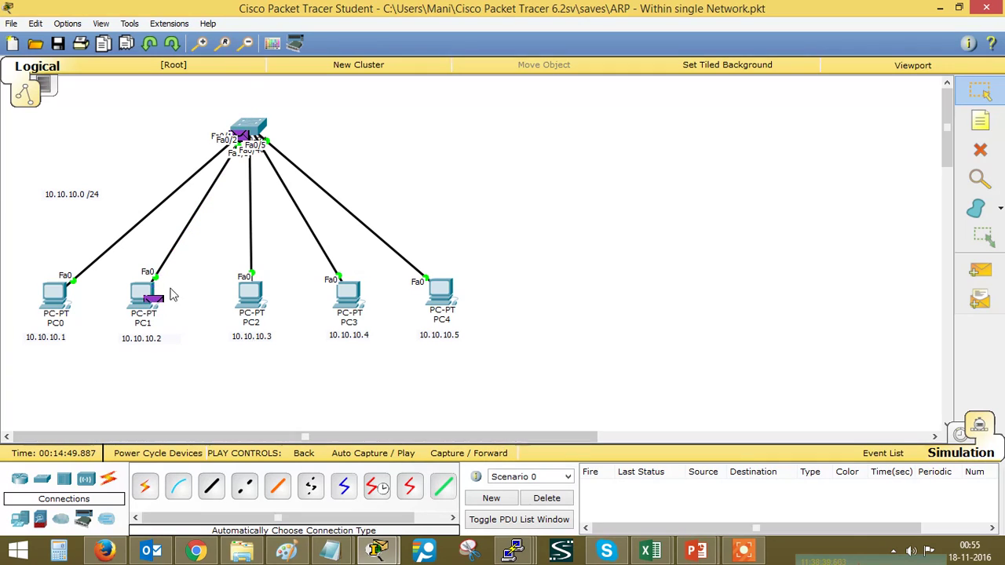
Return to PC1's command prompt and display its ARP table again with "arp -a"
left_click(143, 294)
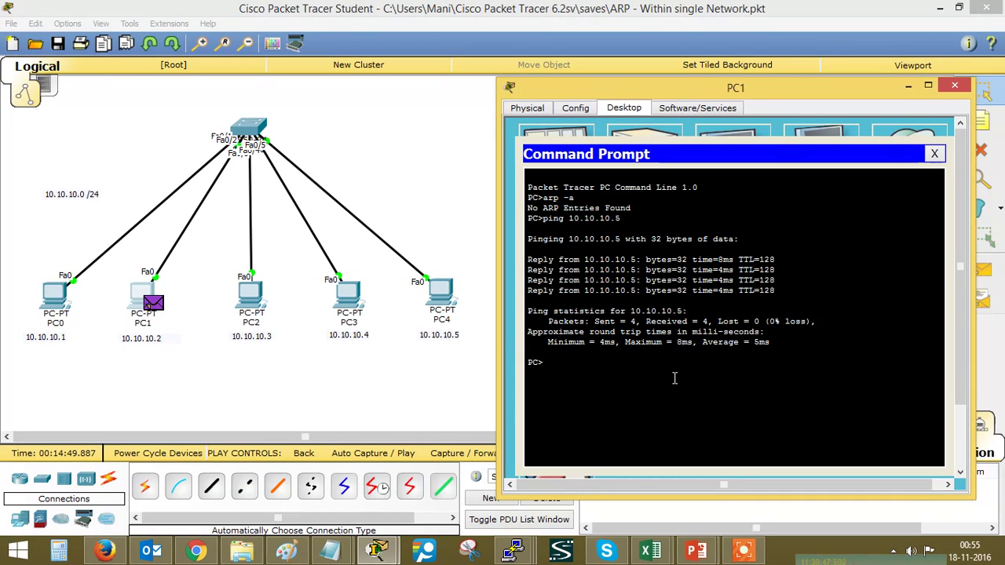
type("arp -a")
key("Return")
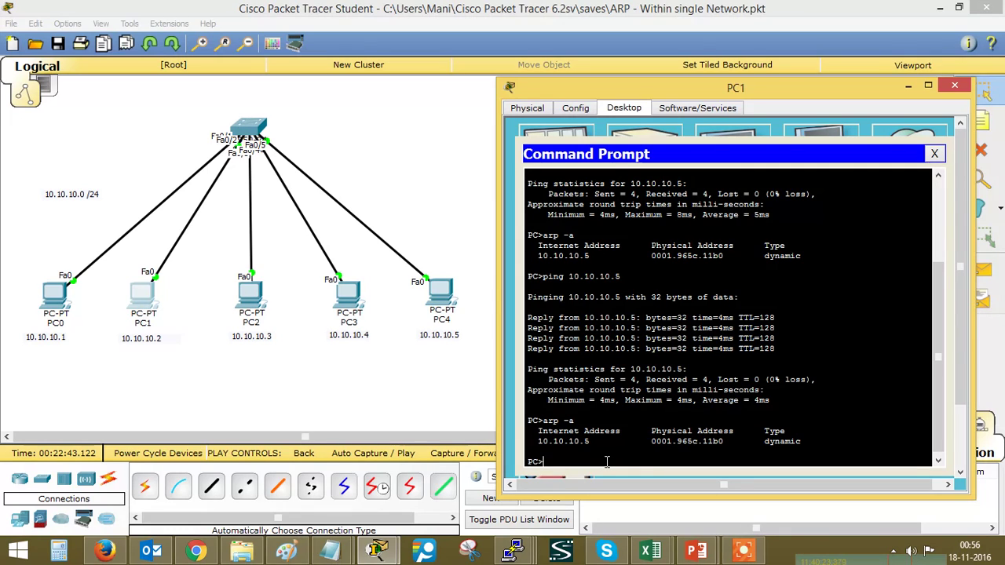
Ping 10.10.10.5 again from PC1 and bring the network topology back into view
type("ping ")
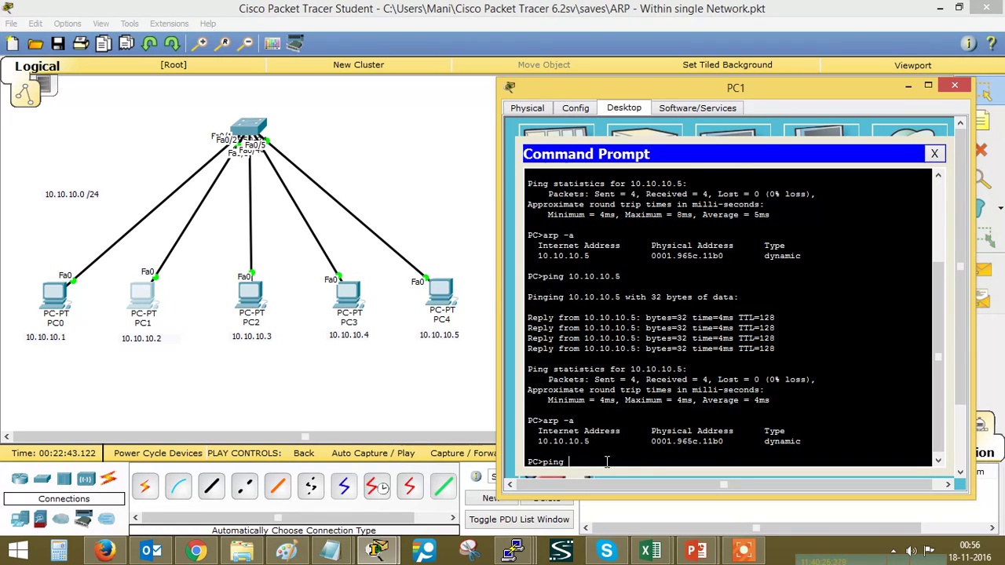
type("10.10.10.5")
key("Return")
left_click(330, 376)
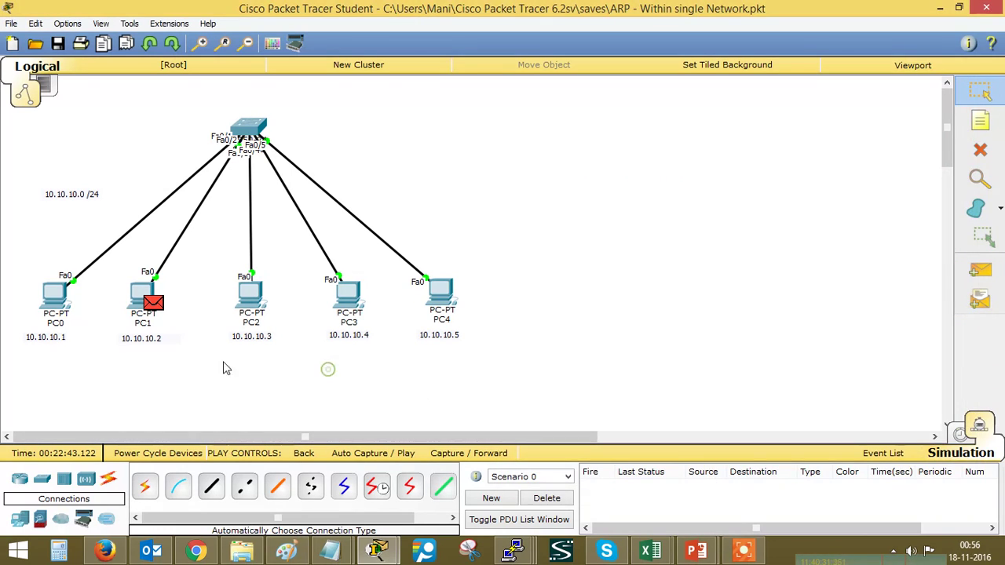
Step the simulation forward event by event through all echo requests and replies between PC1 and PC4
left_click(495, 455)
left_click(494, 454)
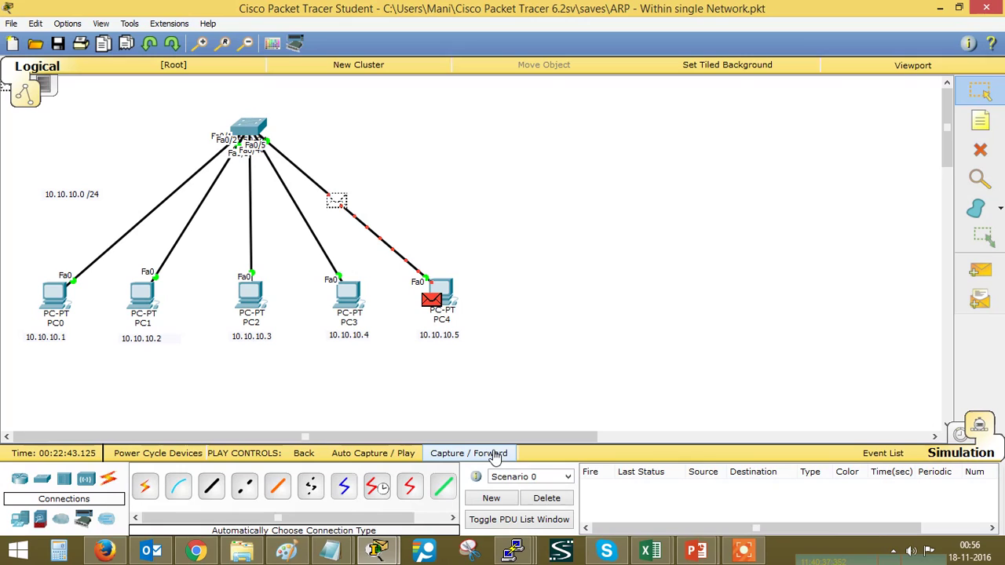
left_click(494, 455)
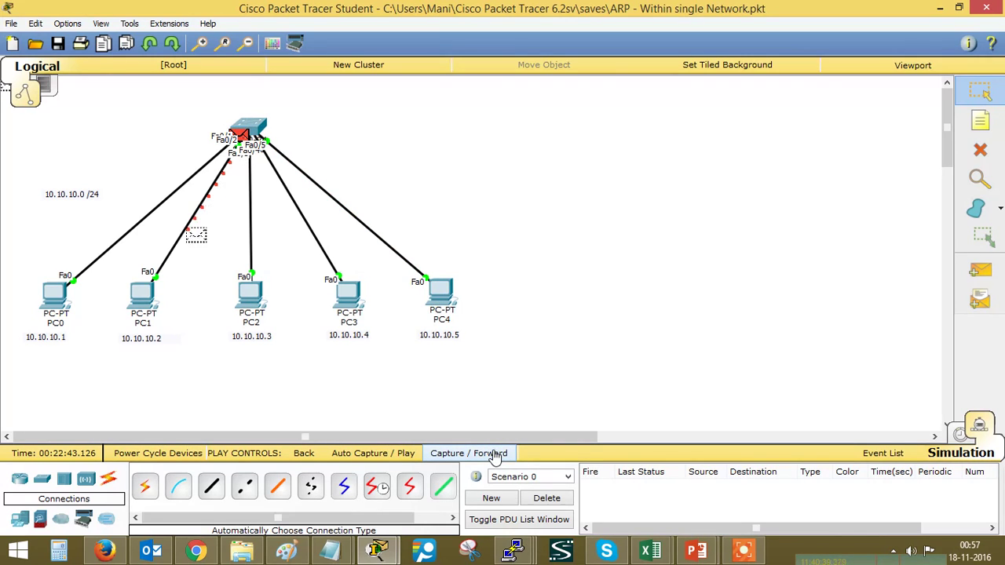
left_click(494, 455)
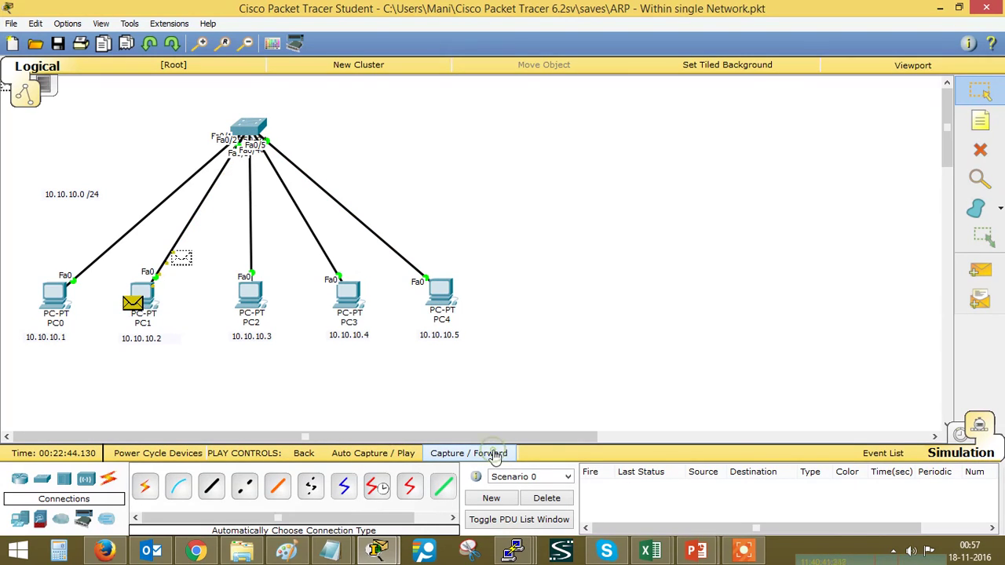
left_click(494, 455)
left_click(494, 455)
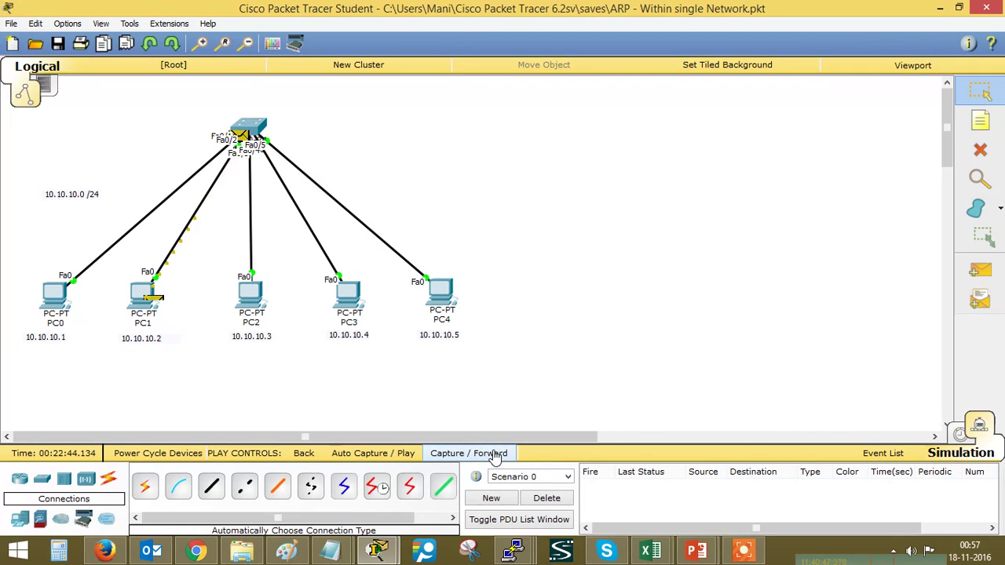
left_click(494, 455)
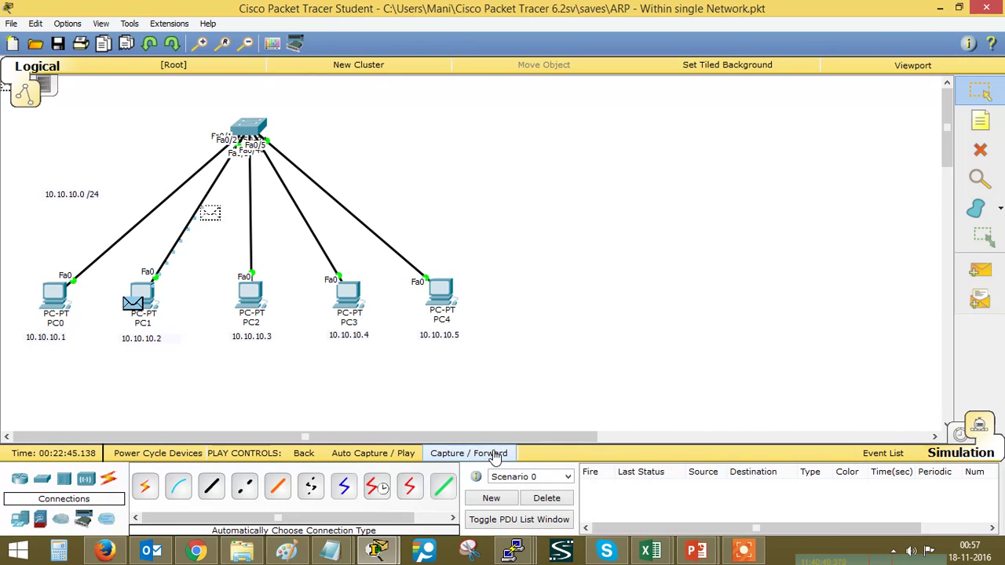
left_click(495, 455)
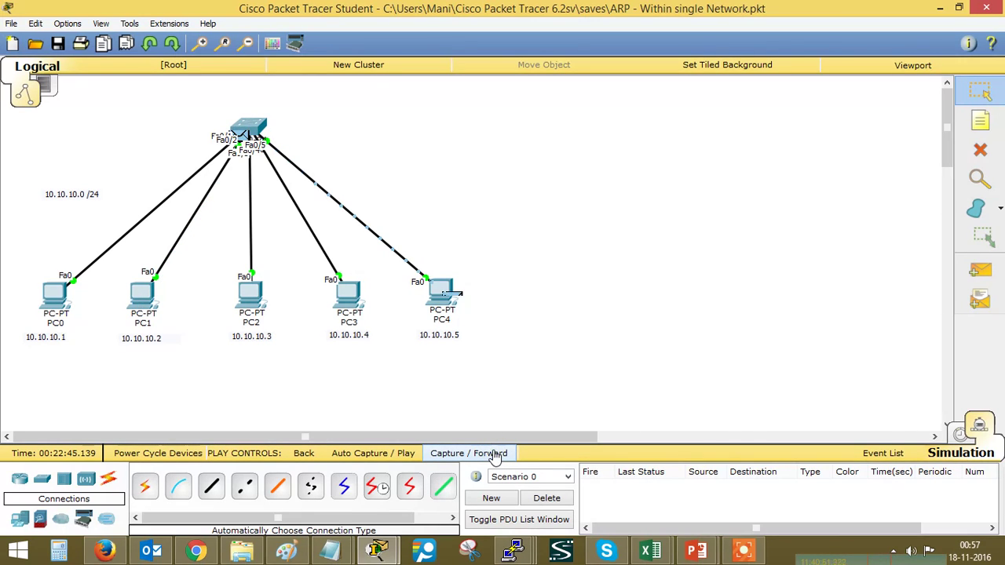
left_click(495, 455)
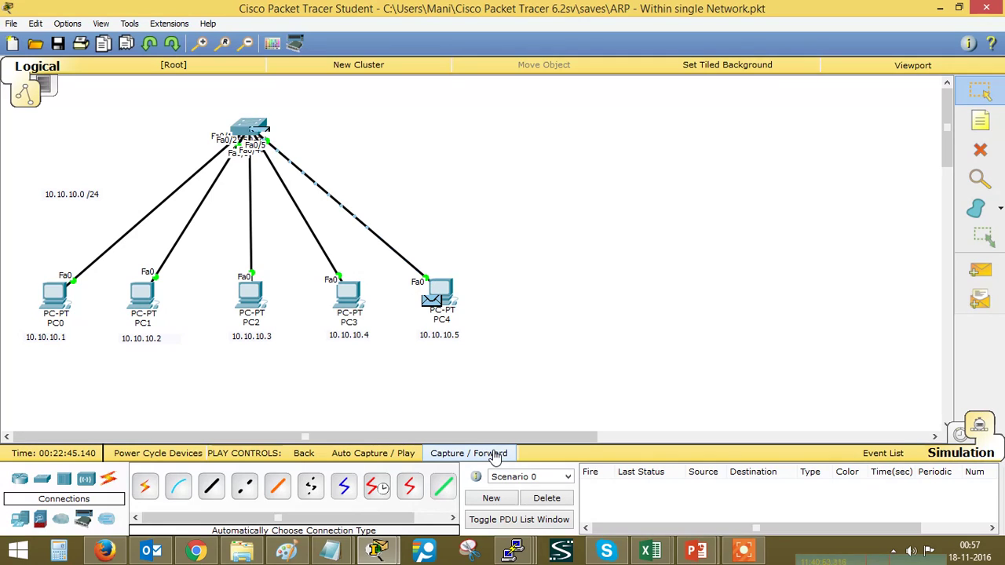
left_click(494, 455)
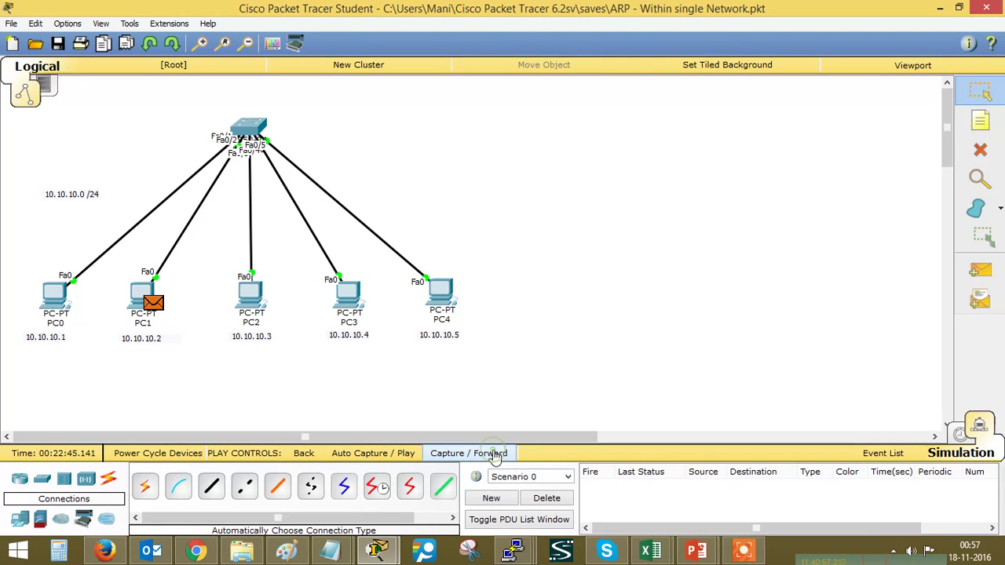
left_click(495, 455)
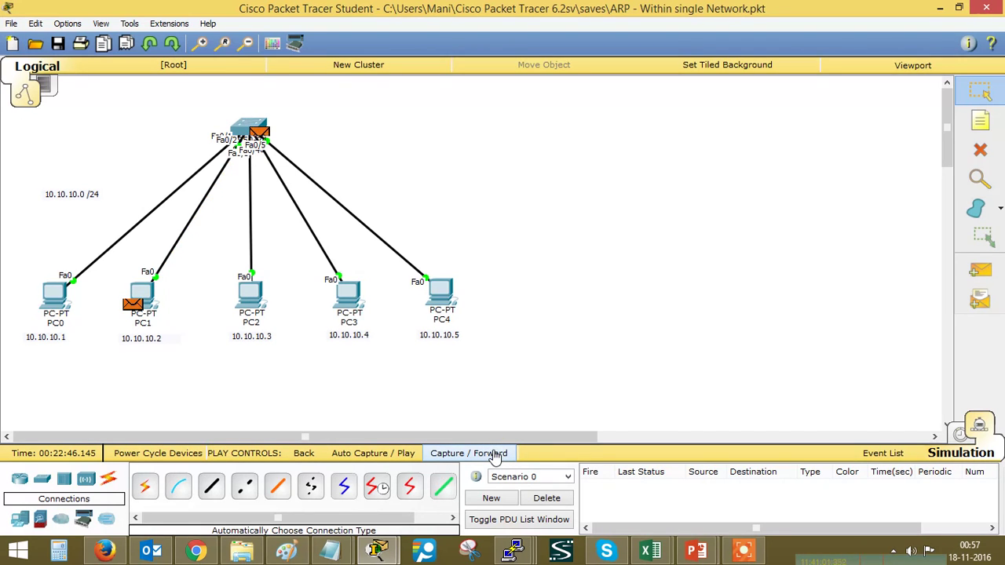
left_click(495, 455)
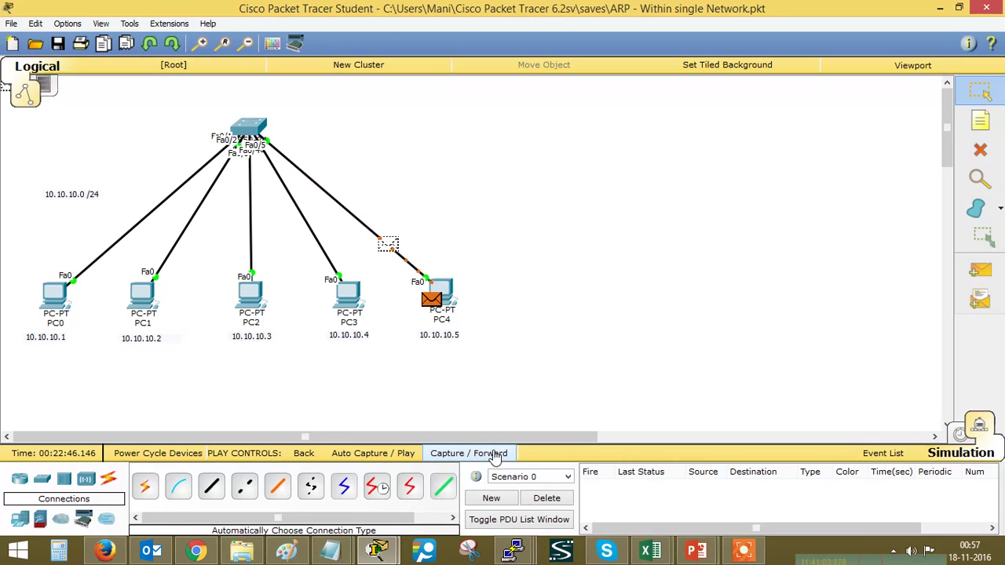
left_click(494, 455)
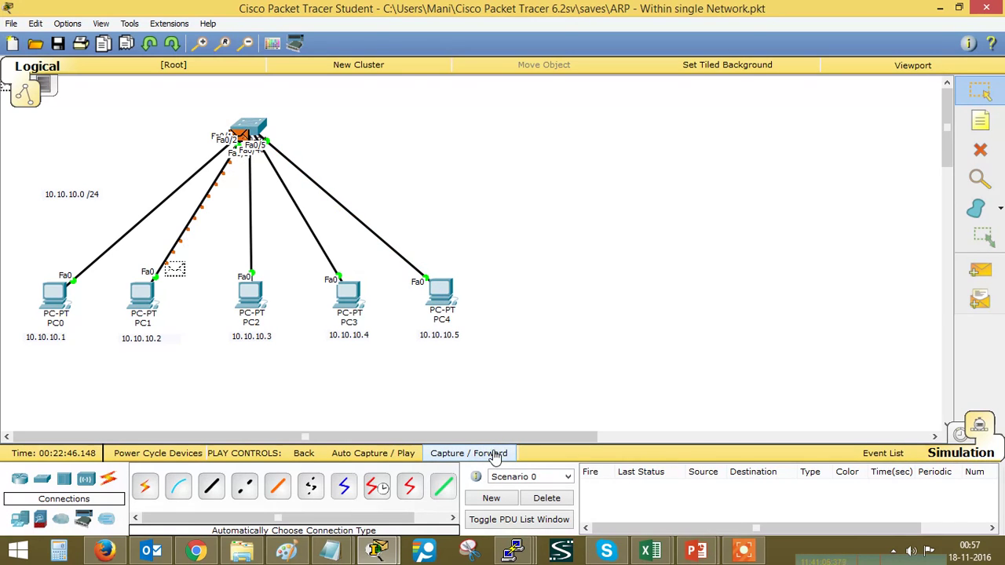
Ping 10.10.10.4 from PC1's command prompt and bring the network topology back into view
left_click(141, 300)
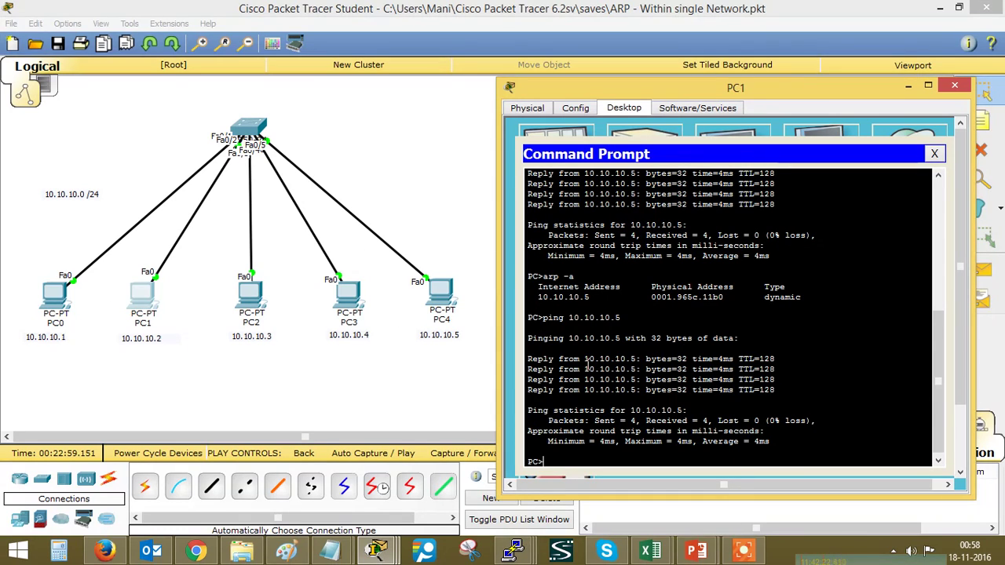
type("ping 10.10.10.4")
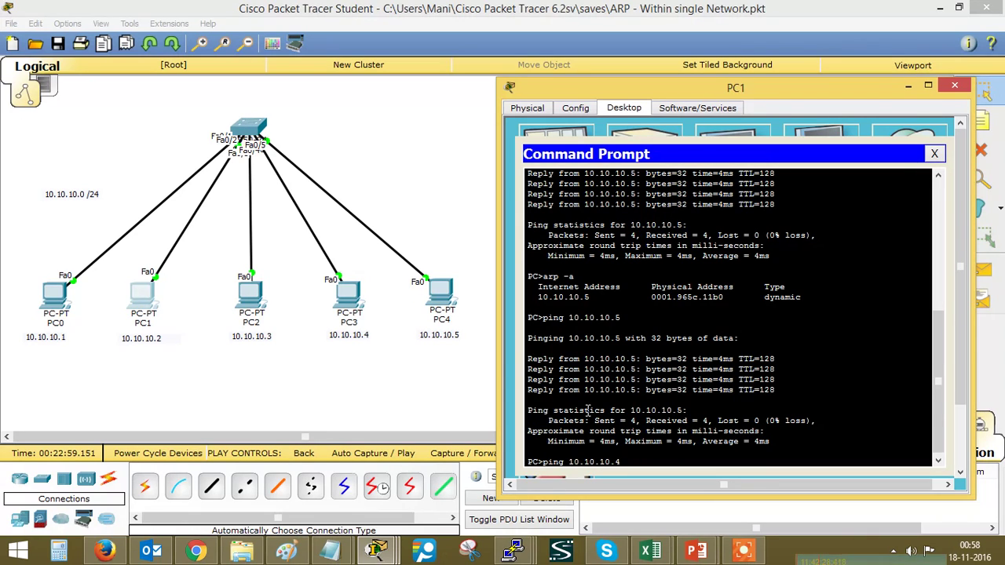
key("Return")
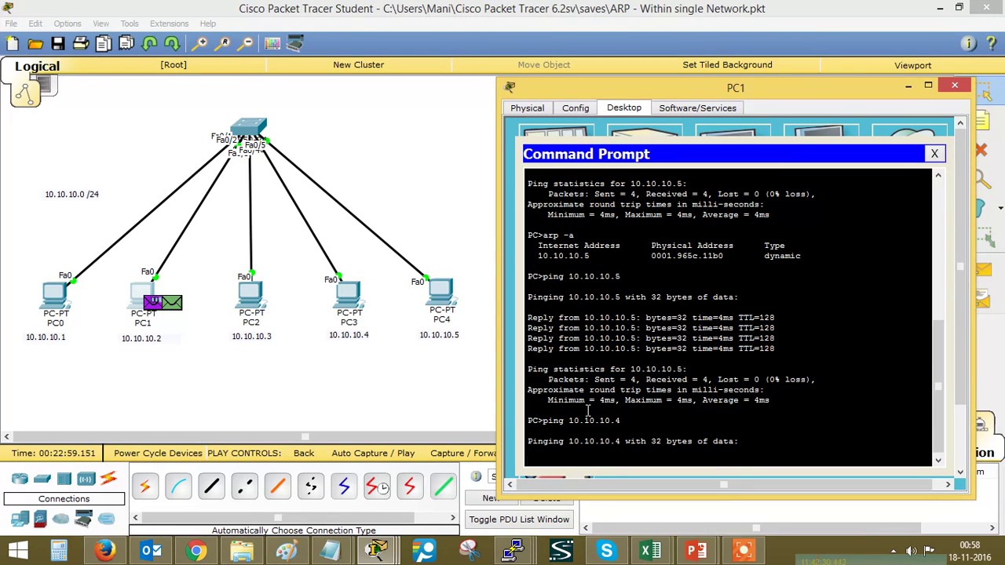
left_click(262, 378)
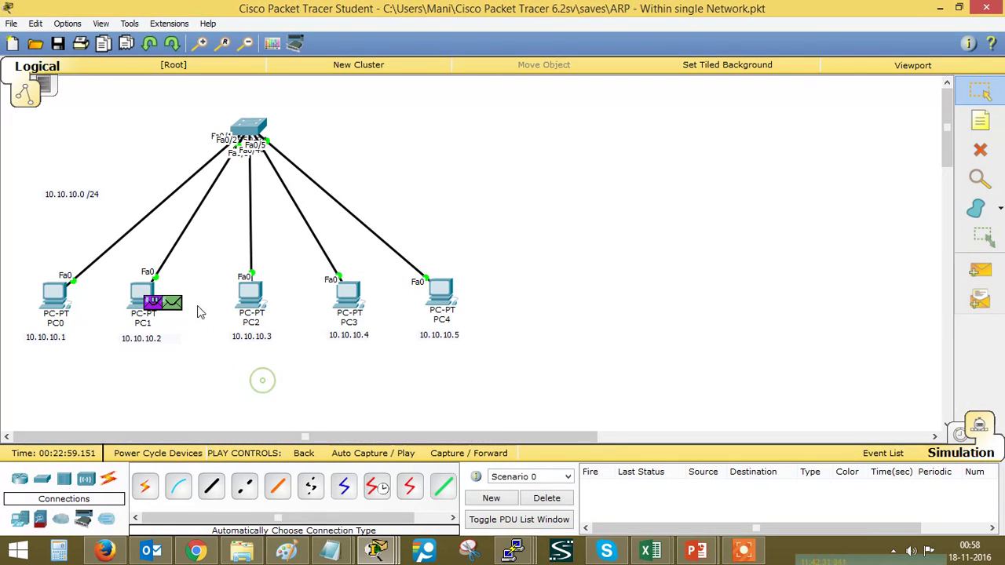
Step the simulation through PC1's ARP broadcast to all hosts and PC3's ARP reply back to PC1
left_click(451, 457)
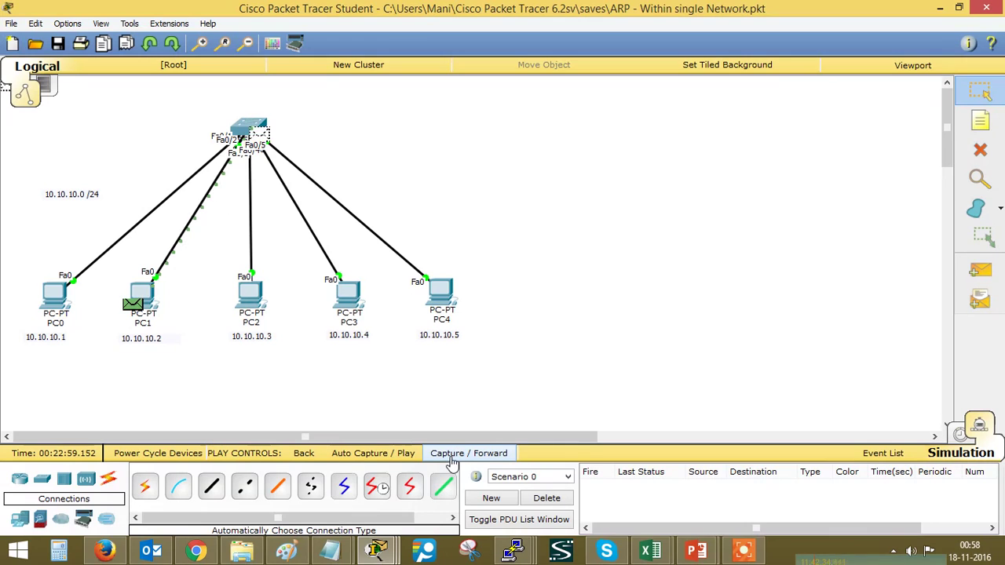
left_click(451, 456)
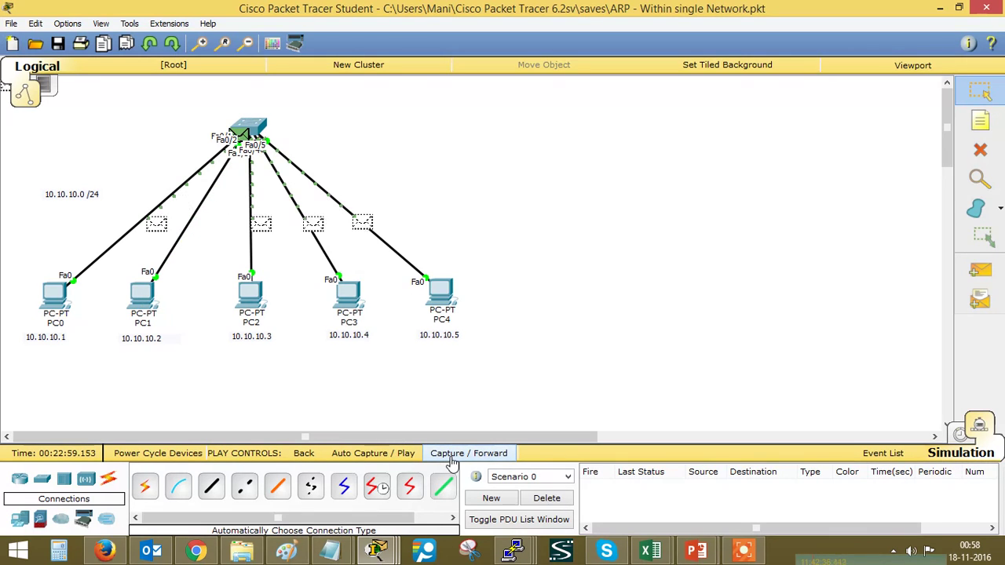
left_click(452, 459)
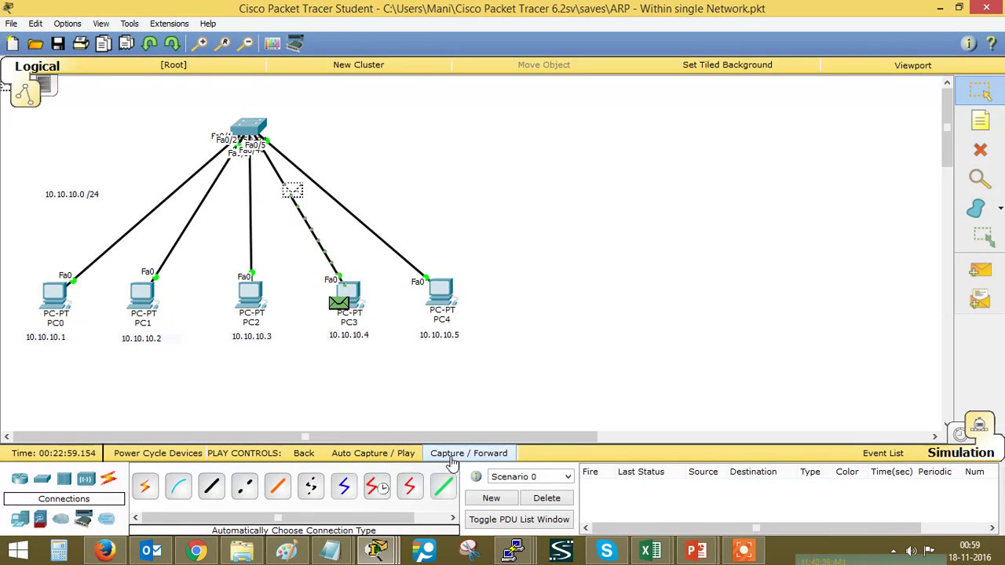
left_click(452, 462)
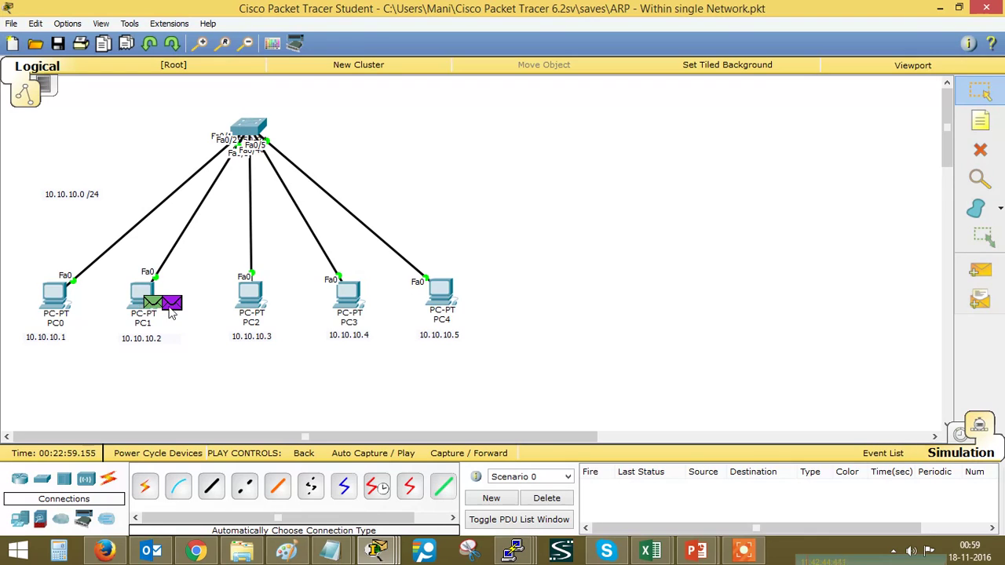
Step the simulation forward event by event through the echo requests and replies between PC1 and PC3
left_click(473, 453)
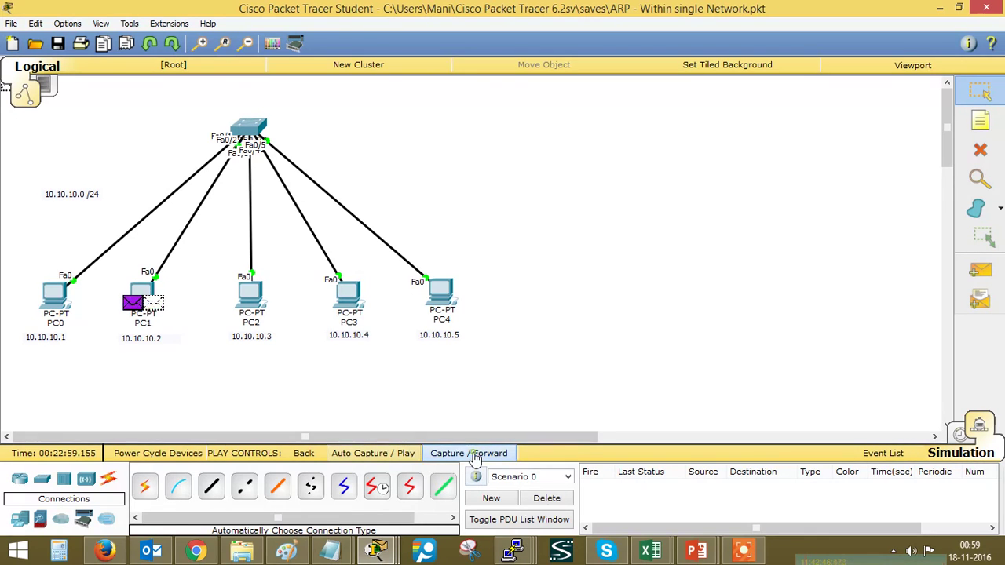
left_click(473, 454)
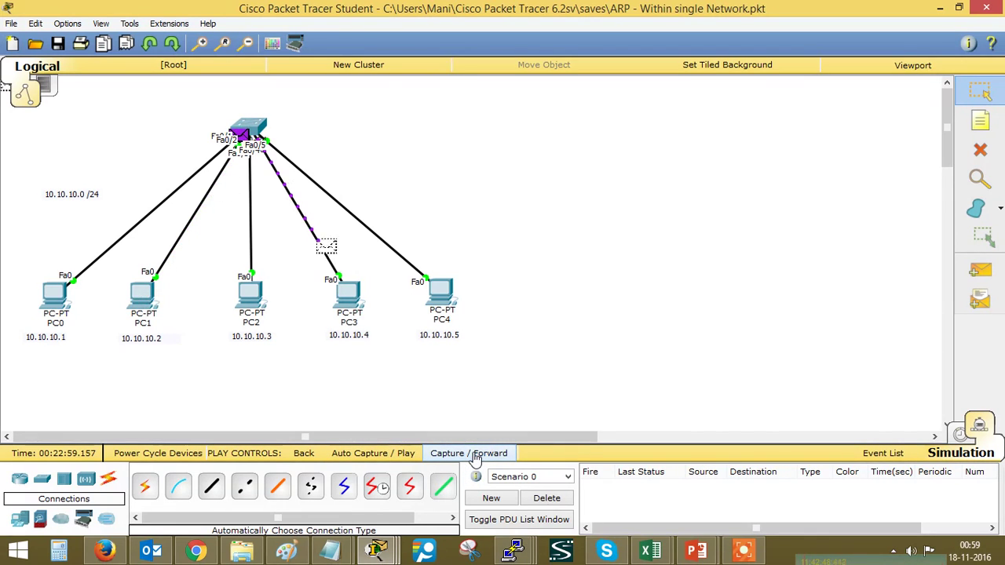
left_click(473, 454)
left_click(473, 454)
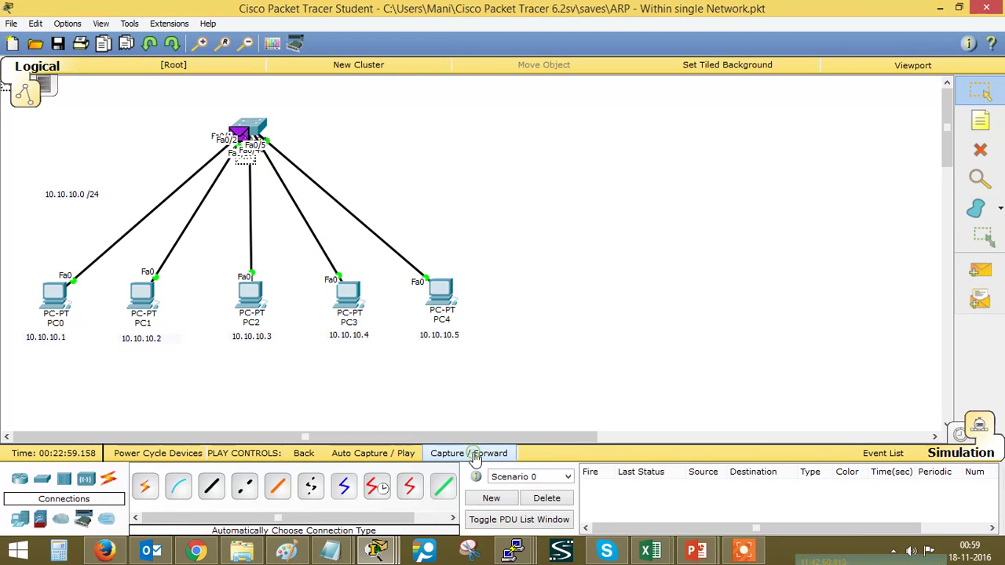
left_click(473, 454)
left_click(474, 453)
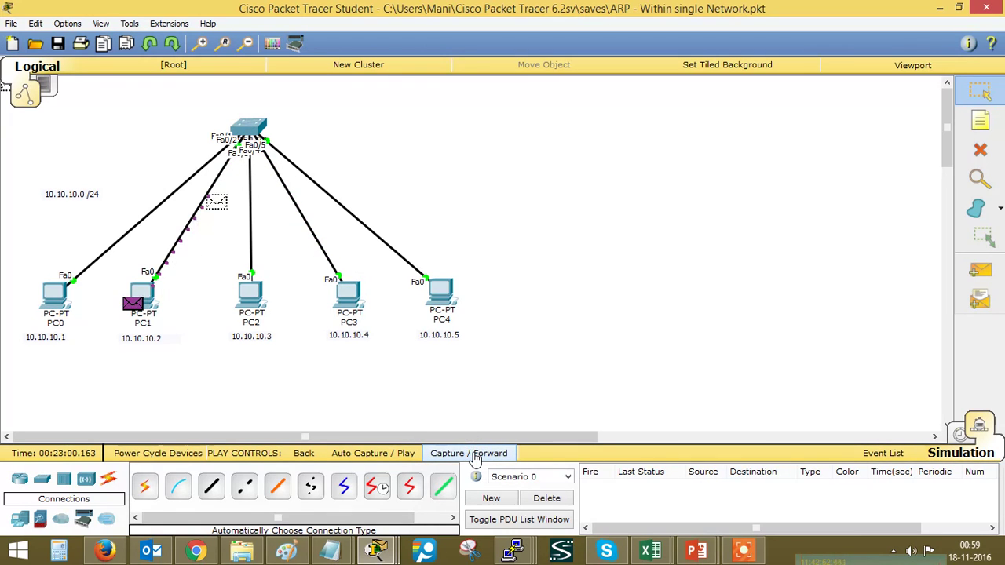
left_click(473, 453)
left_click(474, 454)
left_click(474, 454)
left_click(474, 453)
left_click(473, 453)
left_click(473, 454)
left_click(475, 454)
left_click(475, 454)
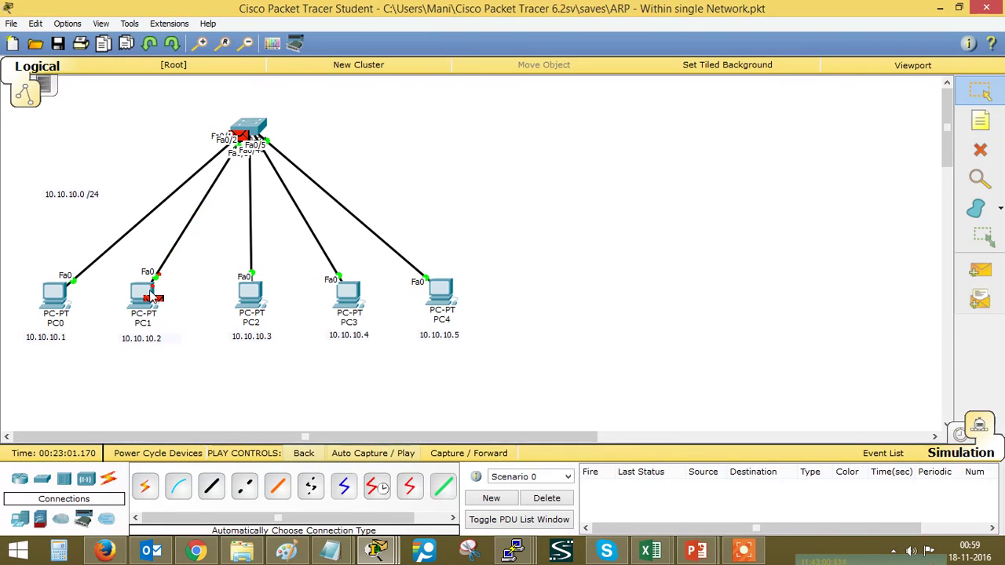
Check the ping progress in PC1's command prompt, and advance the simulation to the next echo request
left_click(142, 296)
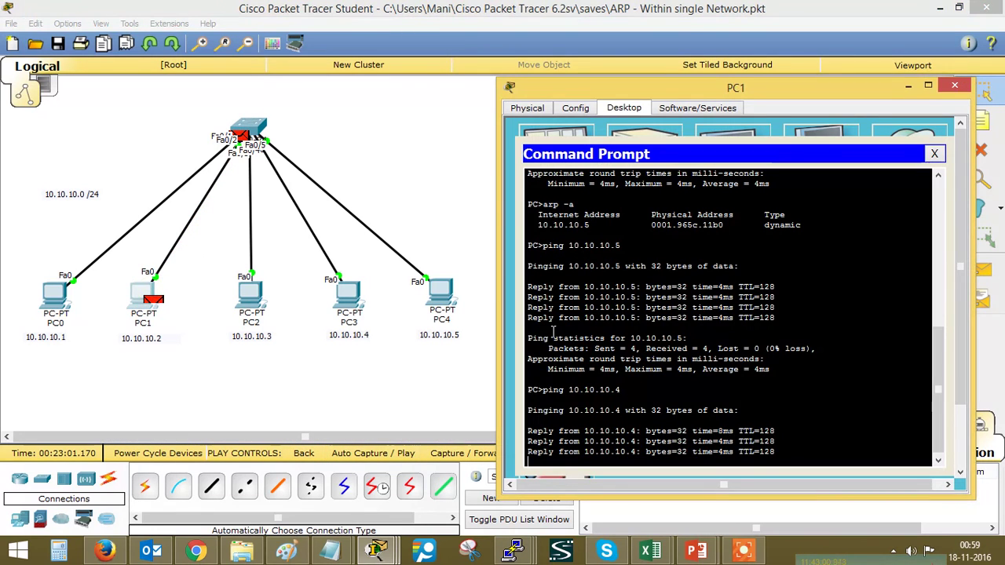
left_click(396, 388)
left_click(463, 452)
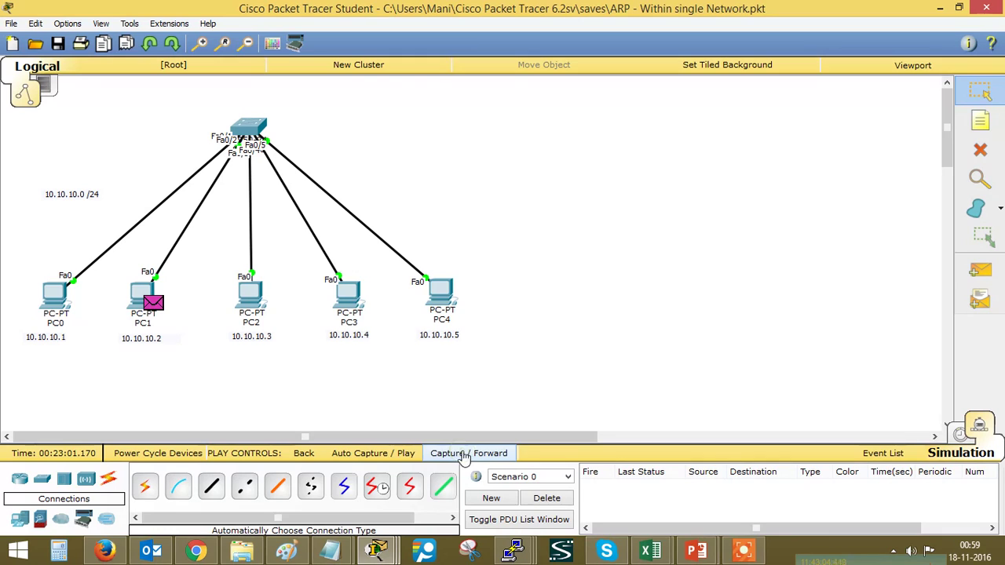
Inspect the PDU information of the packet waiting at PC1, and advance the simulation through the final echo exchange with PC3
left_click(151, 303)
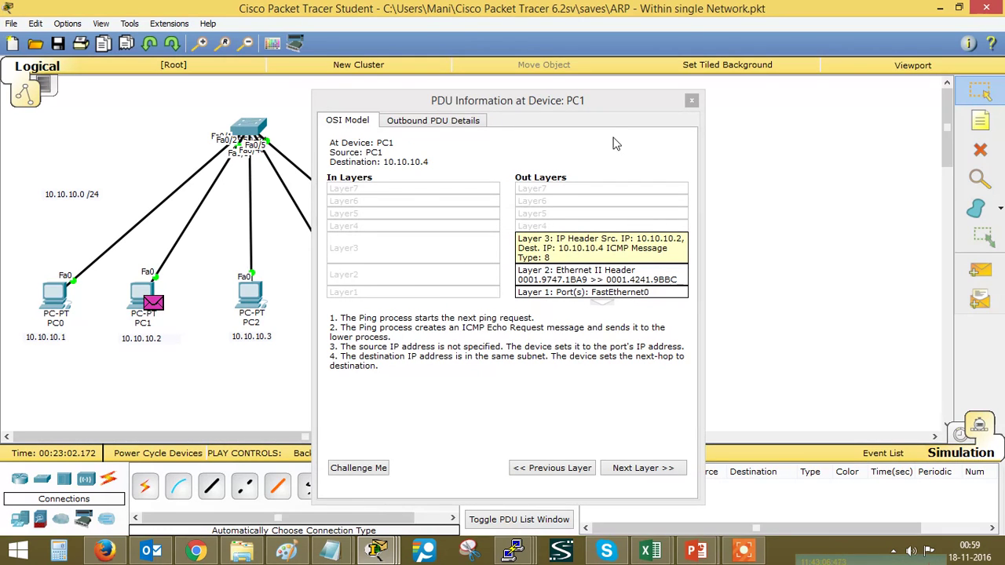
left_click(690, 100)
left_click(144, 297)
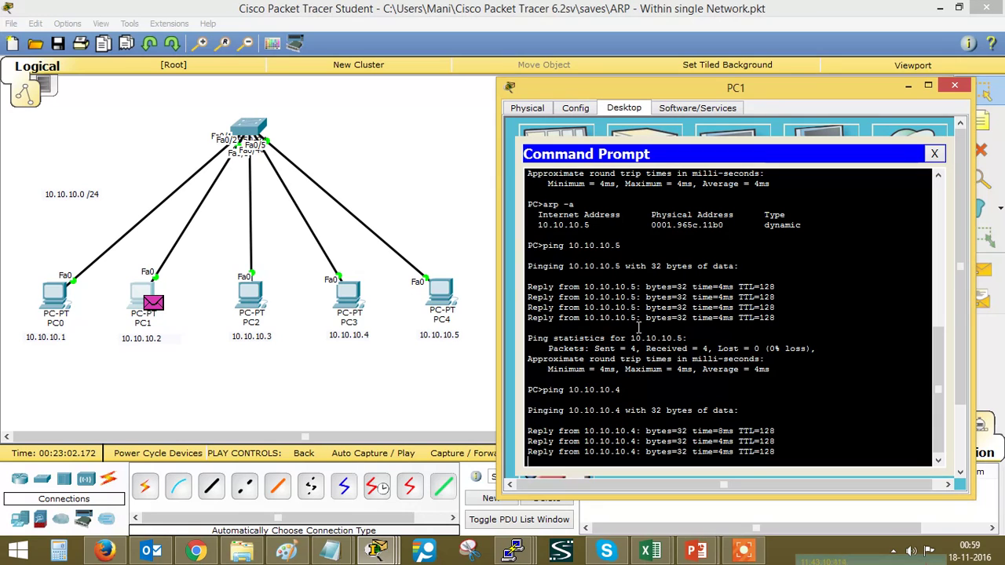
left_click(463, 456)
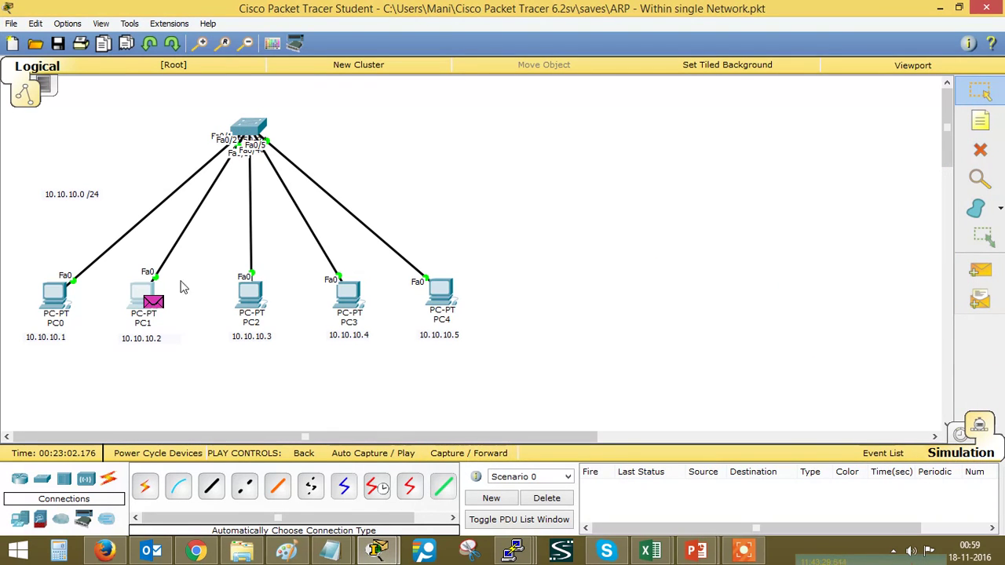
Reopen PC1's command prompt beside the topology and display its ARP table with "arp -a"
left_click(146, 294)
left_click(602, 184)
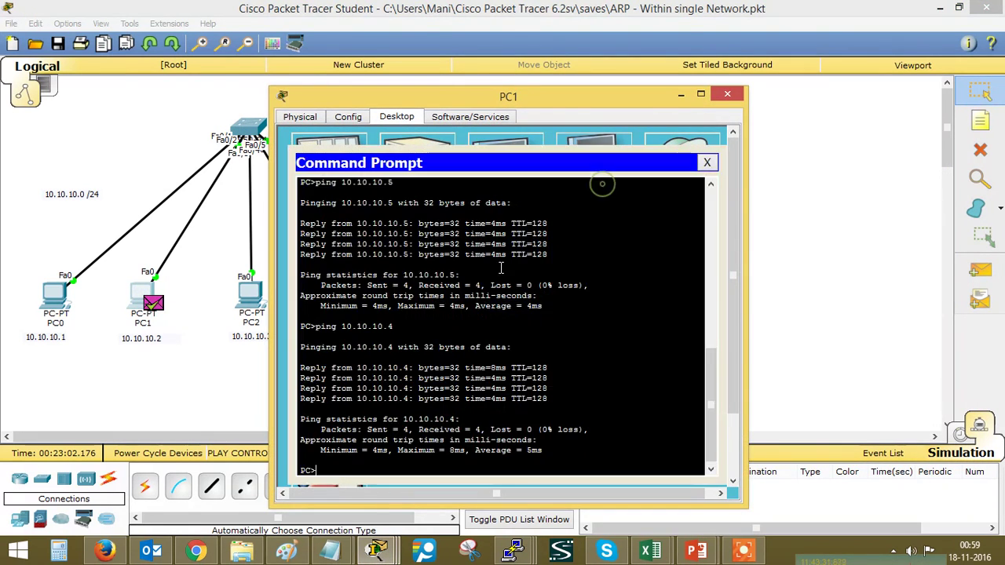
left_click_drag(478, 102, 724, 69)
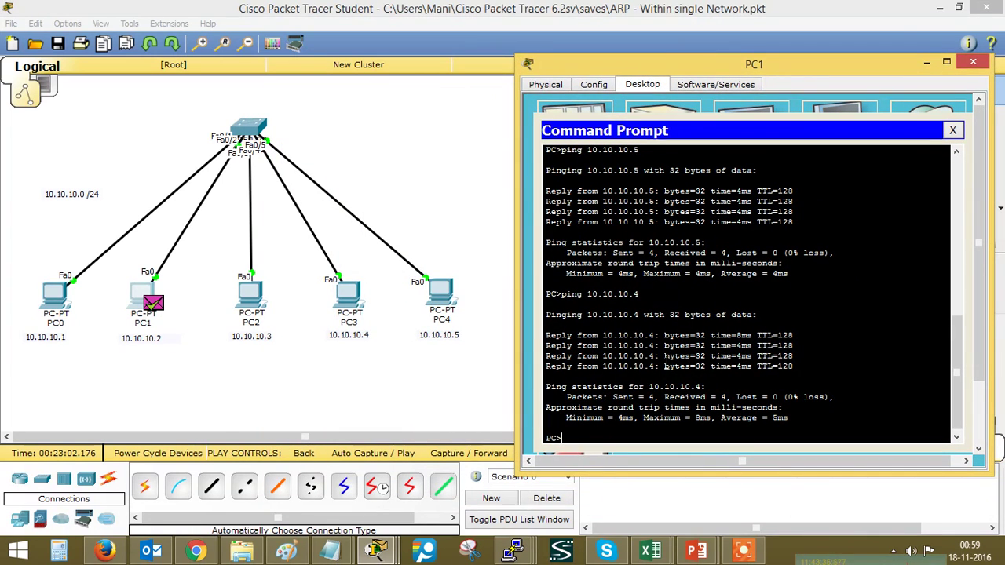
type("arp -a")
key("Return")
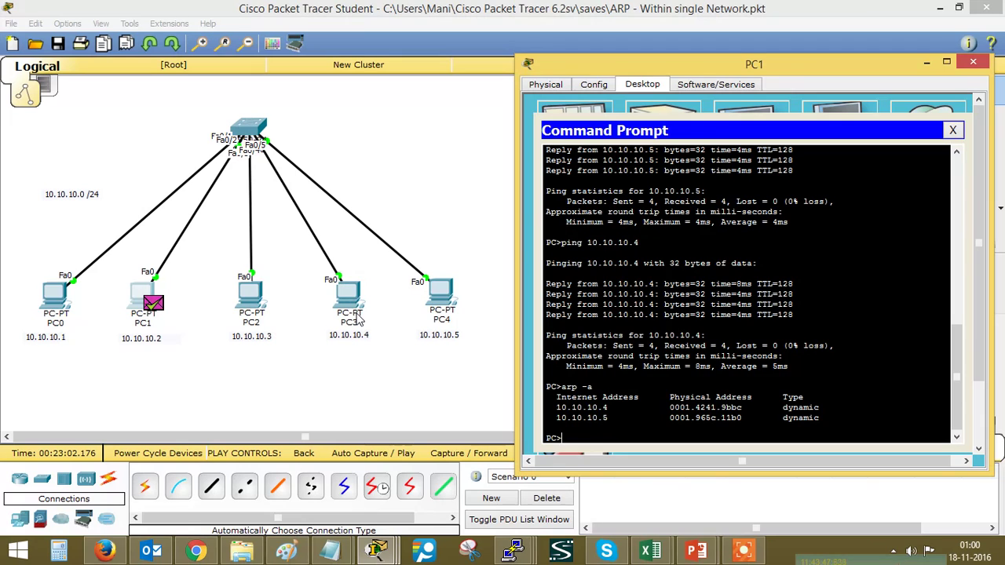
left_click(474, 178)
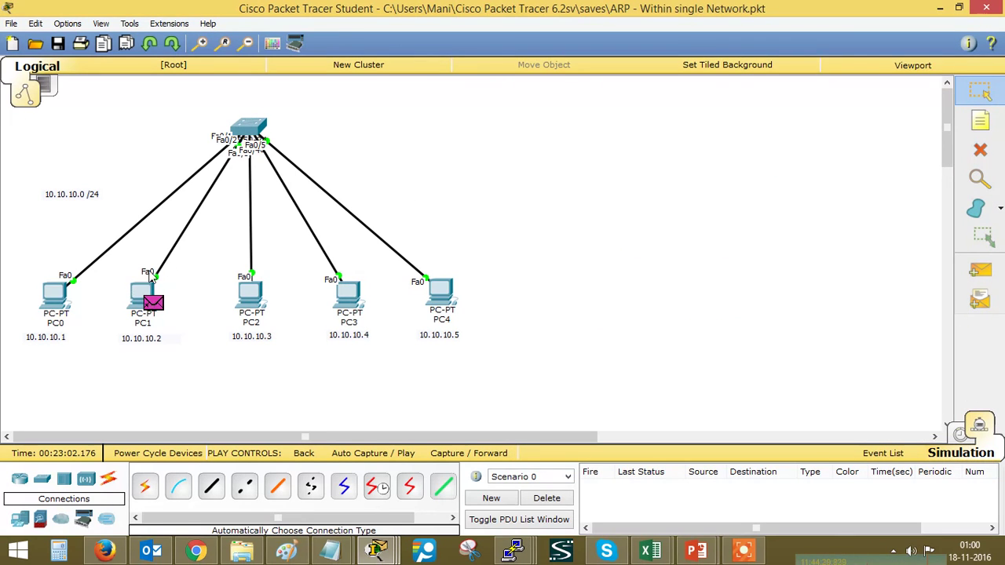
Display the switch's MAC address table with "show mac address-table" in its command line, abandoning the partial clear command
left_click(255, 130)
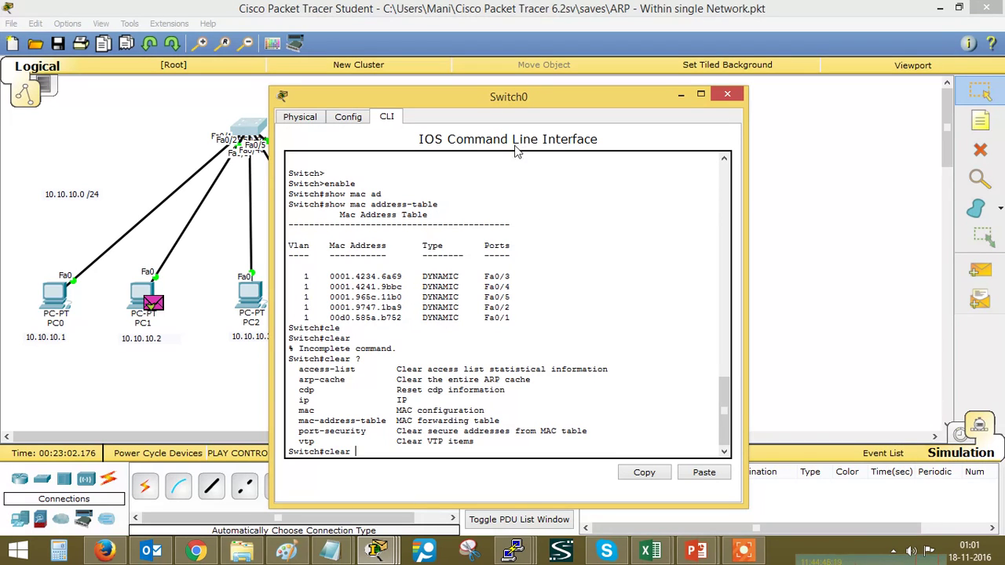
left_click_drag(540, 100, 738, 74)
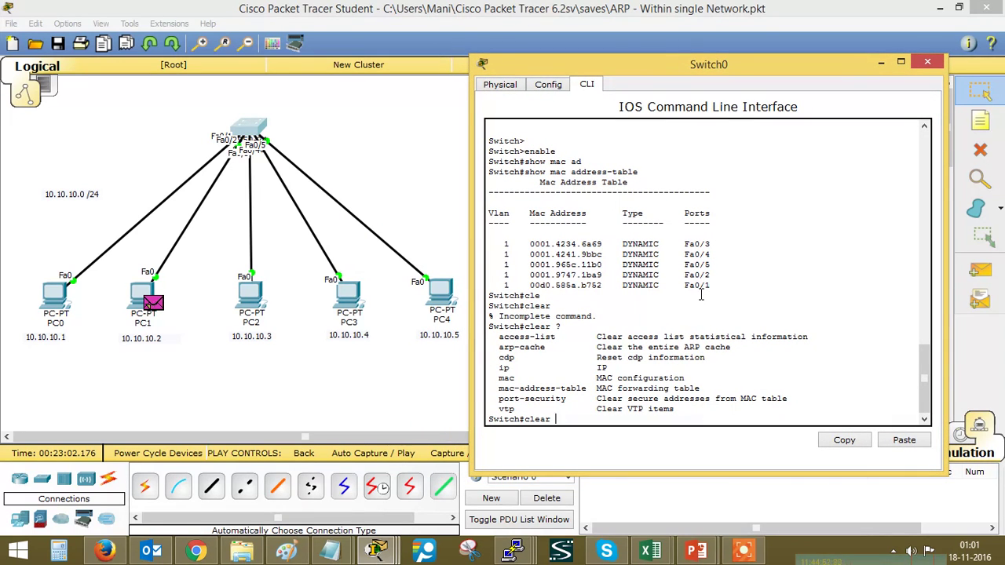
key("BackSpace")
key("BackSpace")
key("BackSpace")
key("Tab")
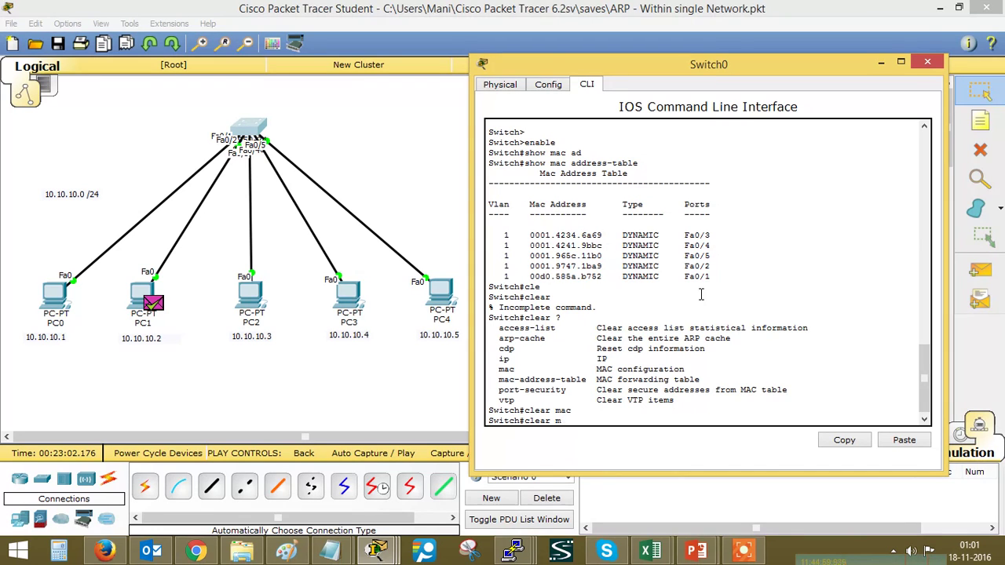
key("Up")
key("Up")
key("Return")
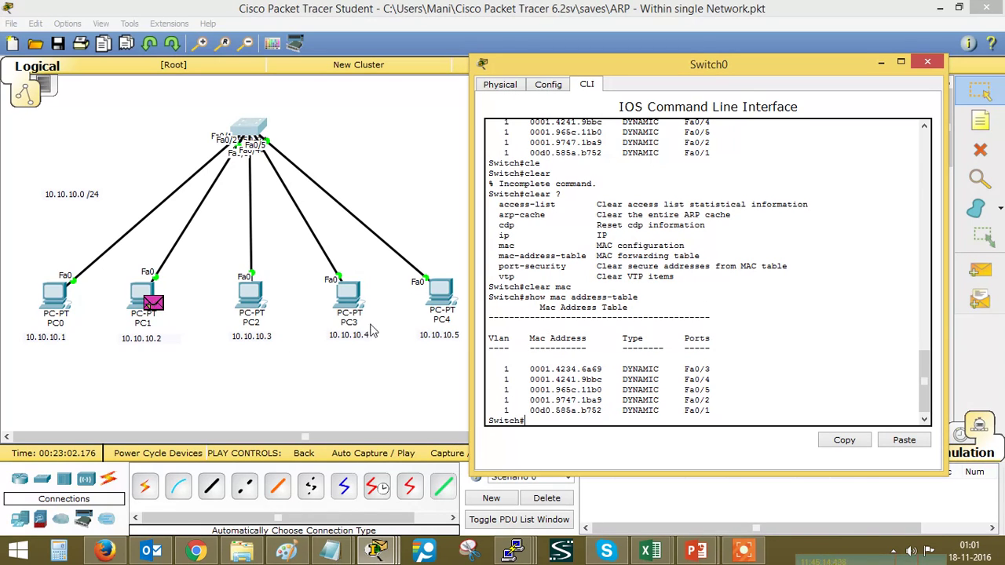
left_click(407, 147)
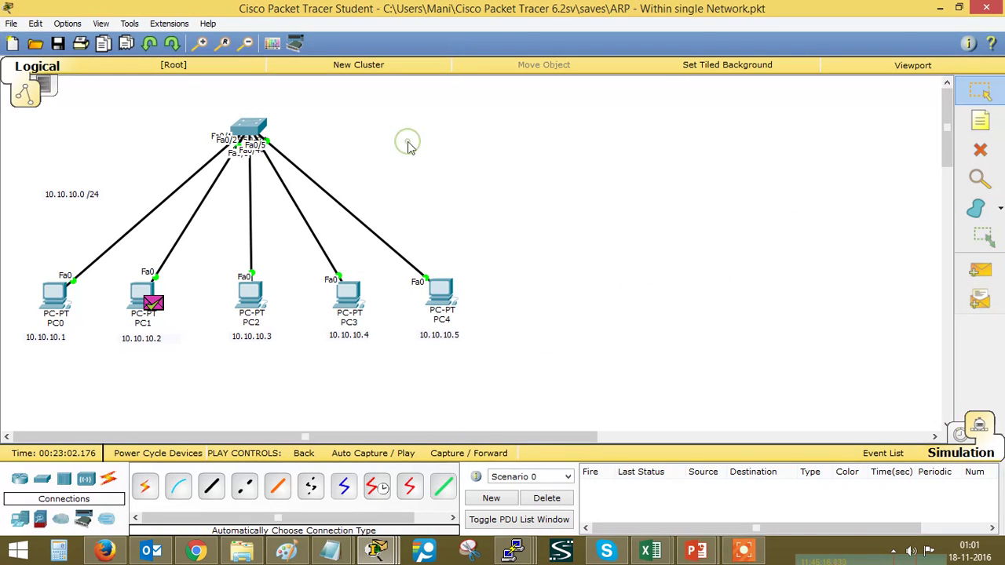